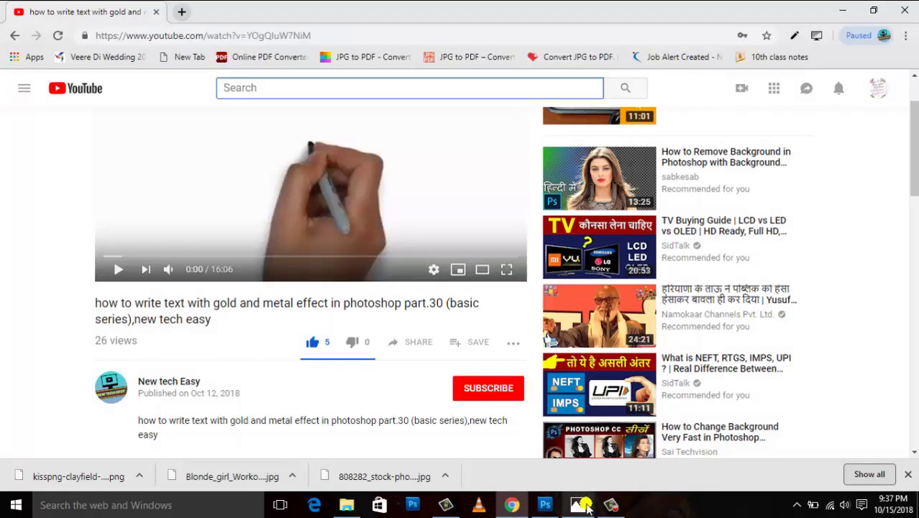
Switch from the YouTube video to Photoshop showing the cut-out runner PNG
left_click(545, 504)
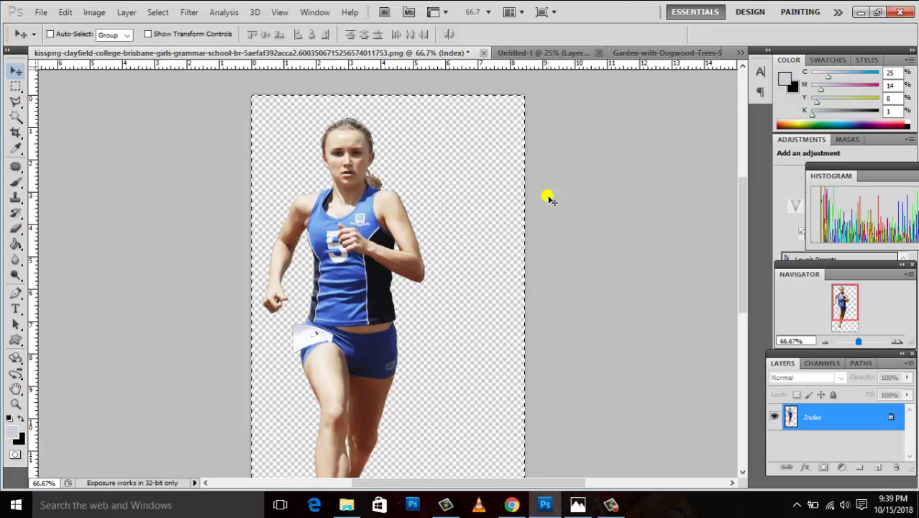
Back in YouTube, subscribe to the New tech Easy channel with all notifications on
left_click(512, 505)
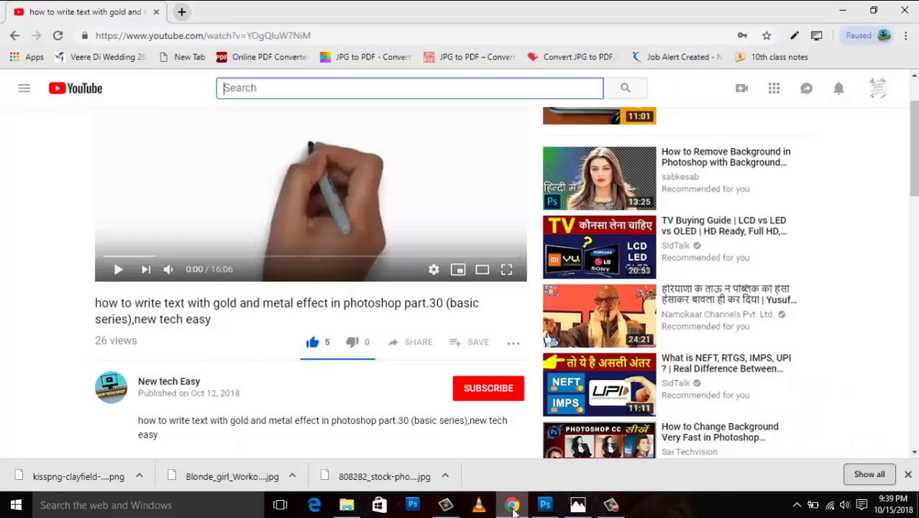
left_click(490, 388)
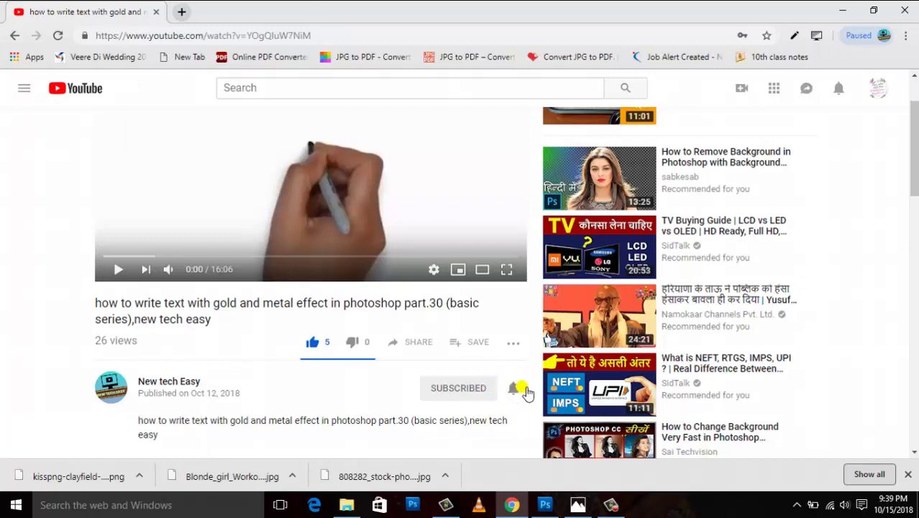
left_click(514, 390)
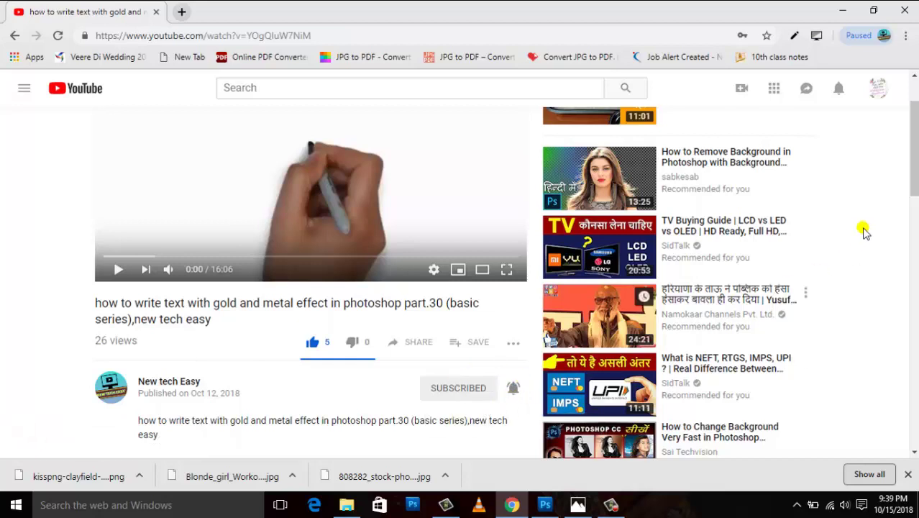
Scroll the page and bring up the video's Share options with the youtu.be link
mouse_move(913, 147)
left_mouse_down()
mouse_move(913, 187)
mouse_move(913, 147)
left_mouse_up()
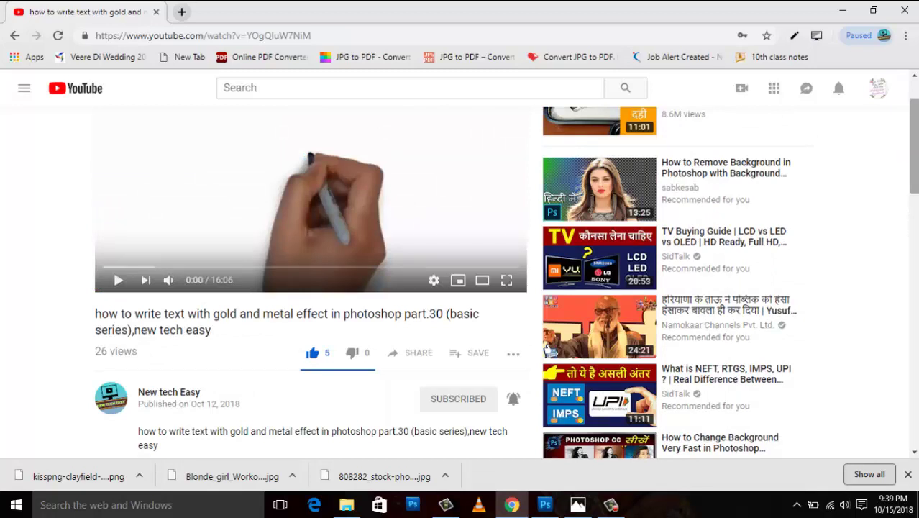
left_click_drag(913, 147, 913, 124)
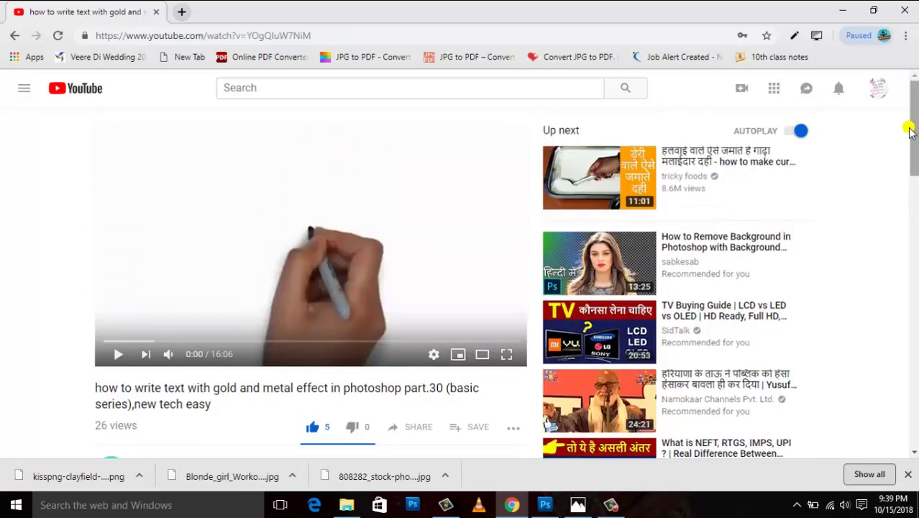
left_click(420, 429)
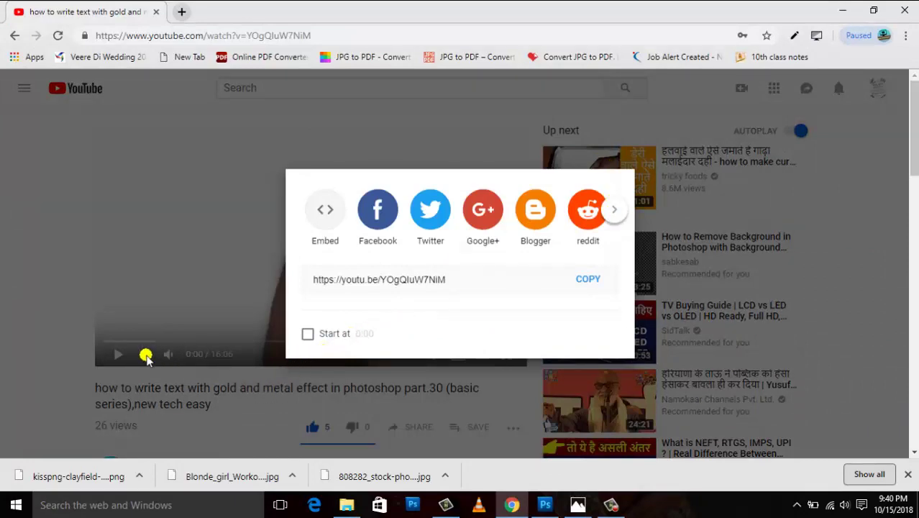
Close Share and play the gold text tutorial at 720p quality
left_click(126, 354)
left_click(121, 354)
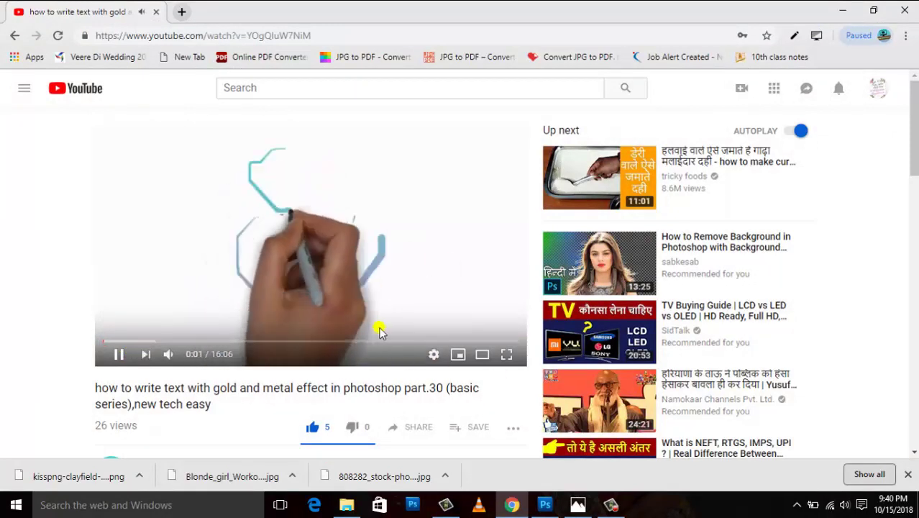
left_click(432, 356)
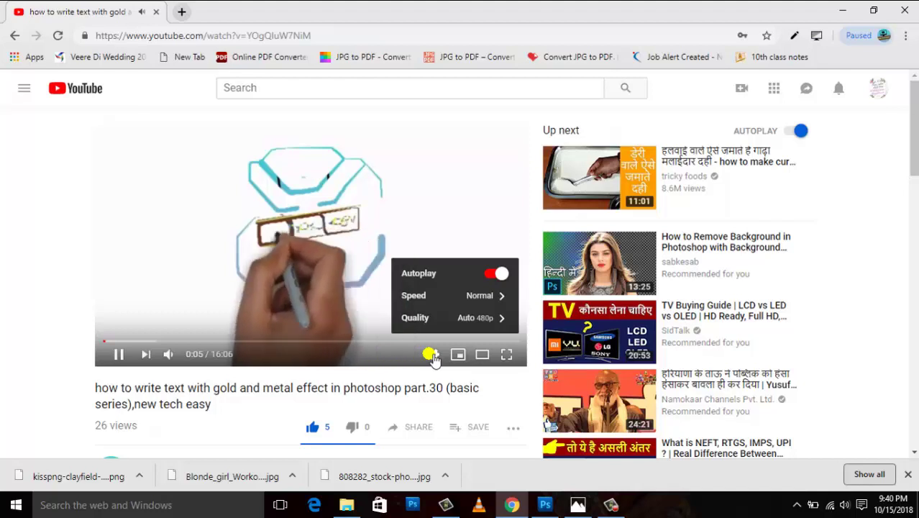
left_click(468, 318)
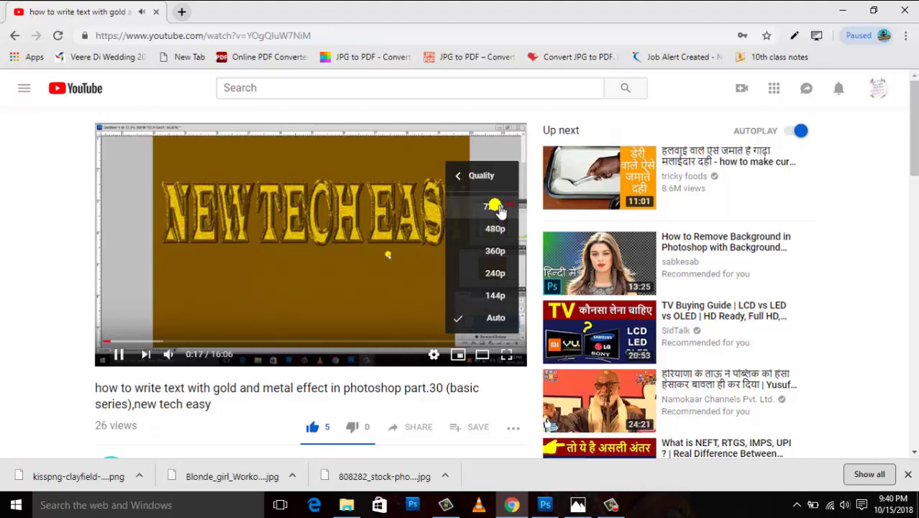
left_click(497, 207)
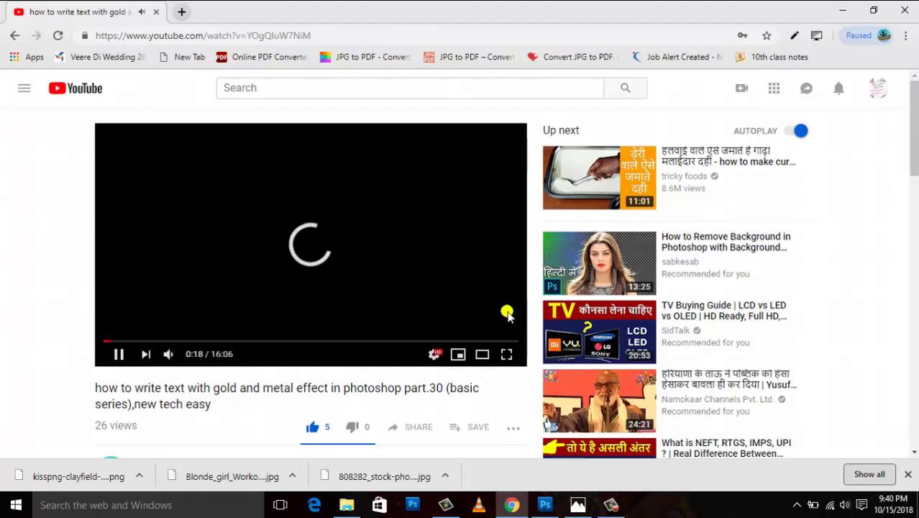
Toggle full screen on and off, then return to Photoshop with the runner
left_click(508, 353)
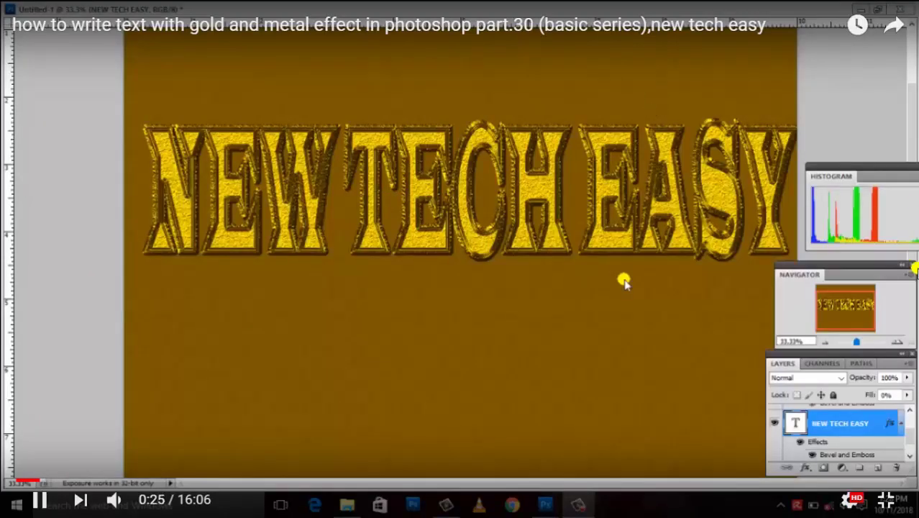
left_click(885, 503)
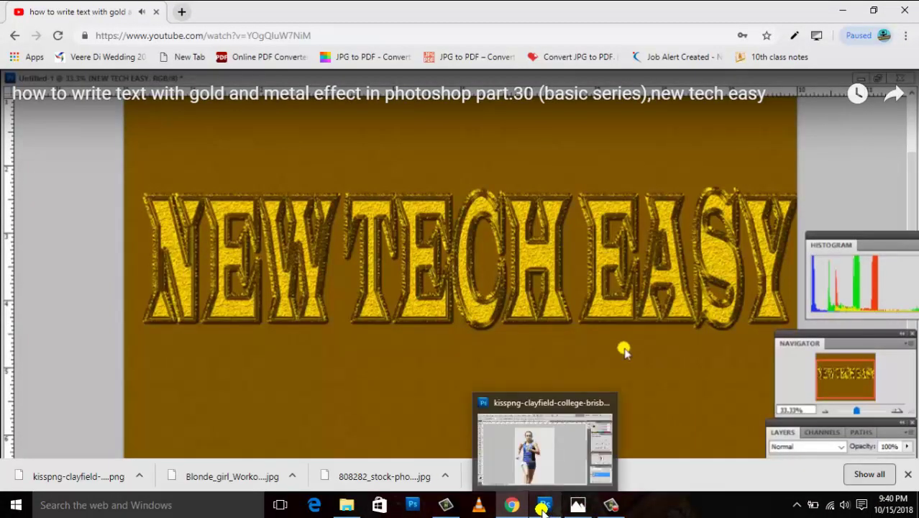
left_click(541, 507)
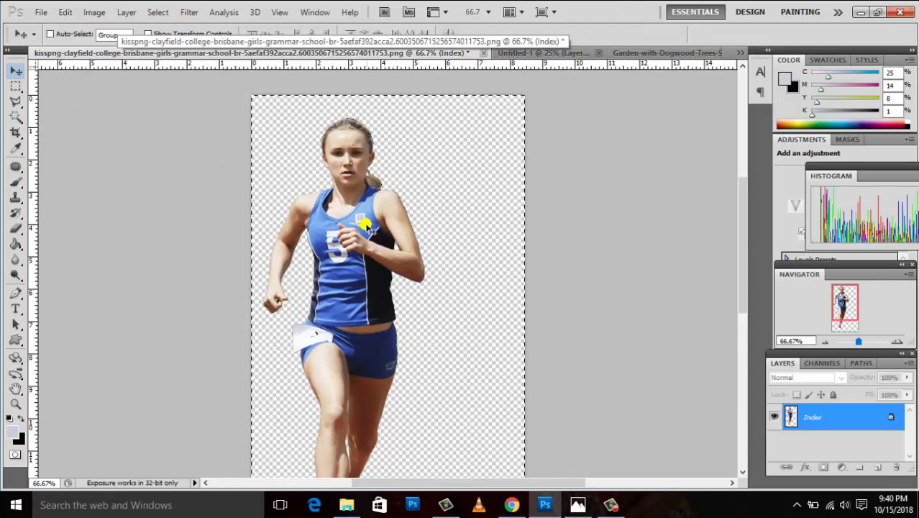
Drag the runner onto the Untitled-1 canvas as Layer 1 and scale her up with Free Transform
mouse_move(391, 201)
left_mouse_down()
mouse_move(550, 53)
mouse_move(437, 139)
left_mouse_up()
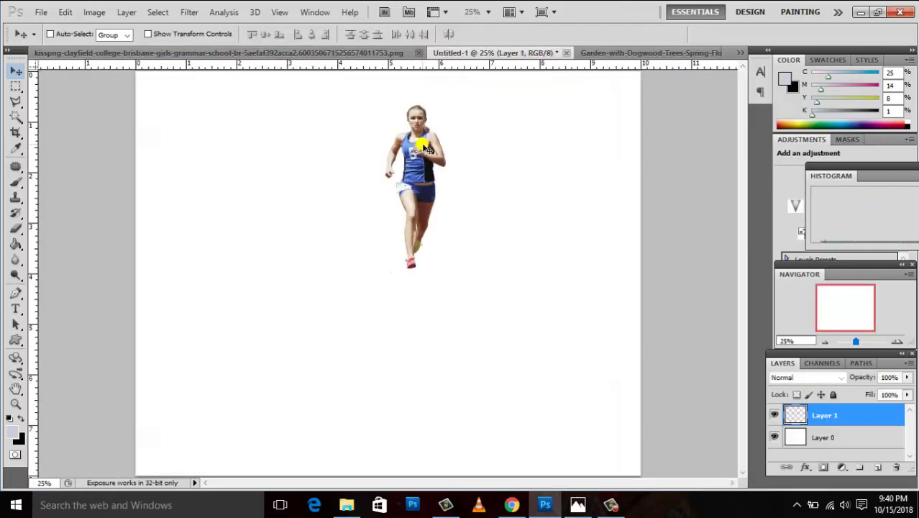
left_click_drag(423, 146, 336, 210)
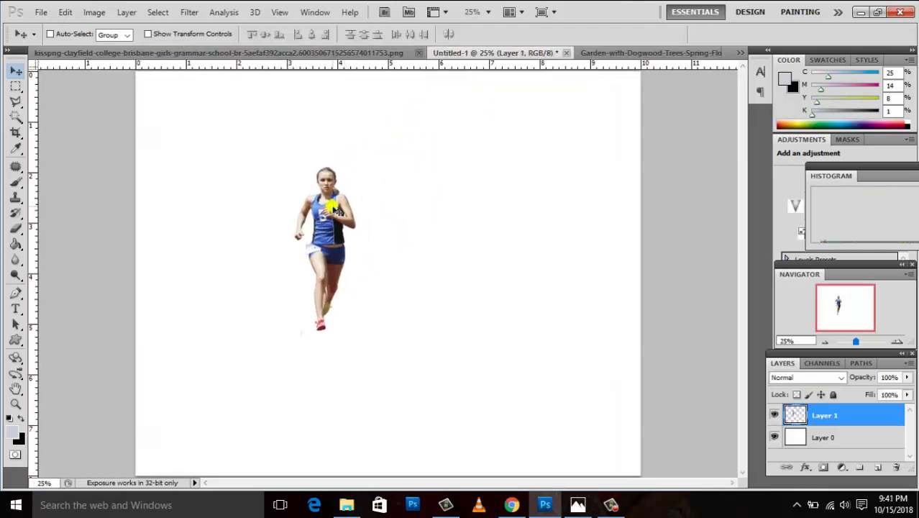
key("ctrl+t")
mouse_move(362, 330)
left_mouse_down()
mouse_move(394, 368)
mouse_move(423, 448)
left_mouse_up()
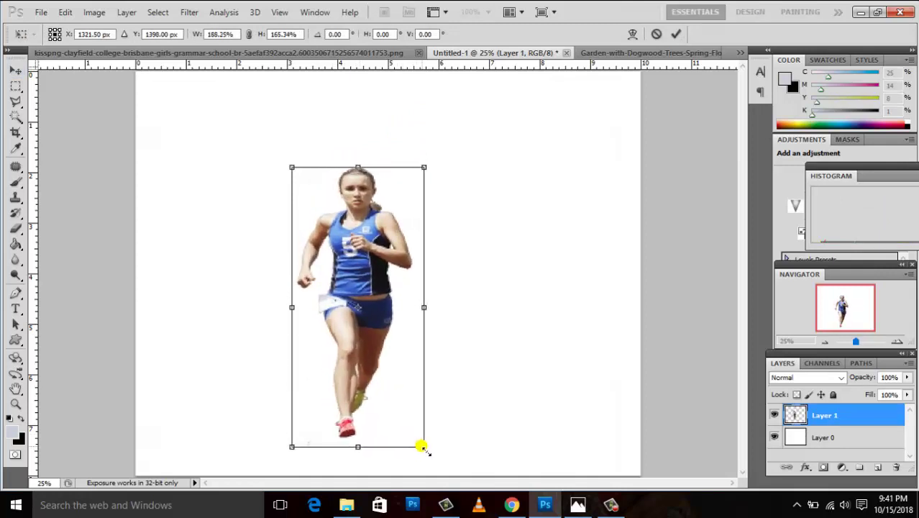
key("Return")
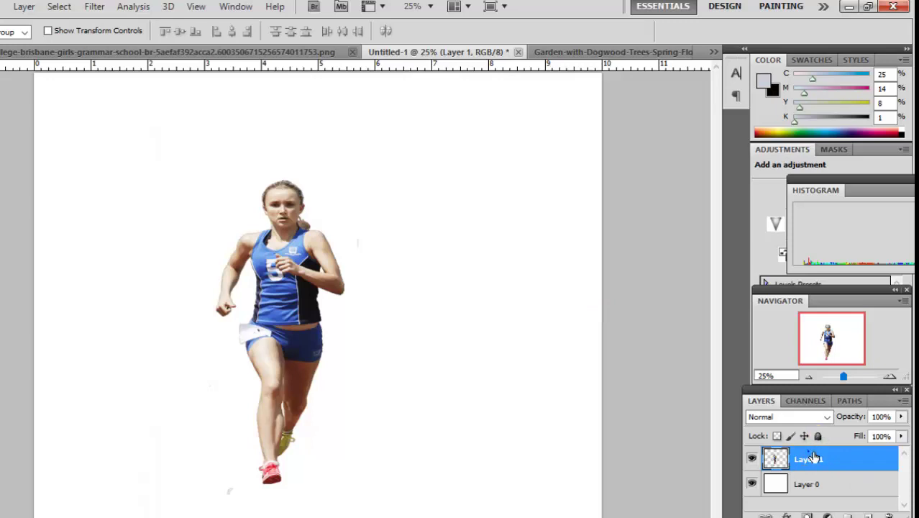
Enable Drop Shadow on Layer 1 through Blending Options in the Layer Style dialog
right_click(813, 457)
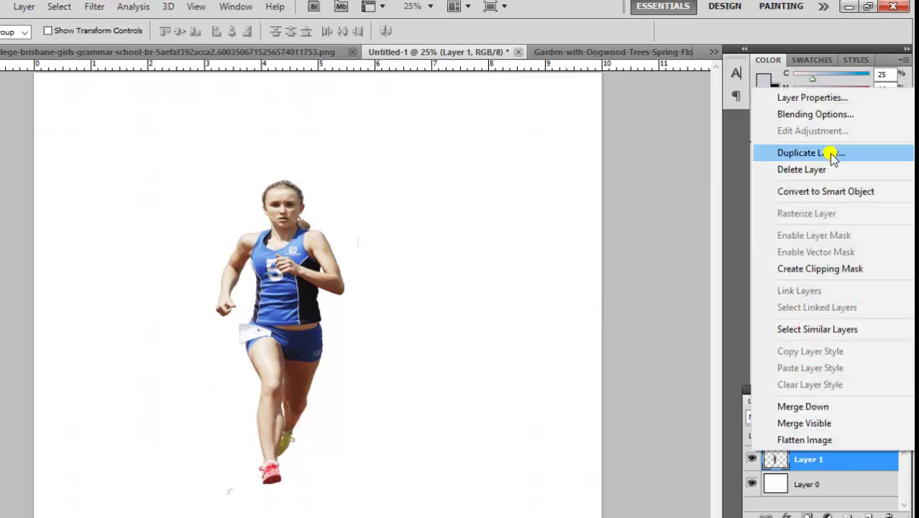
left_click(807, 113)
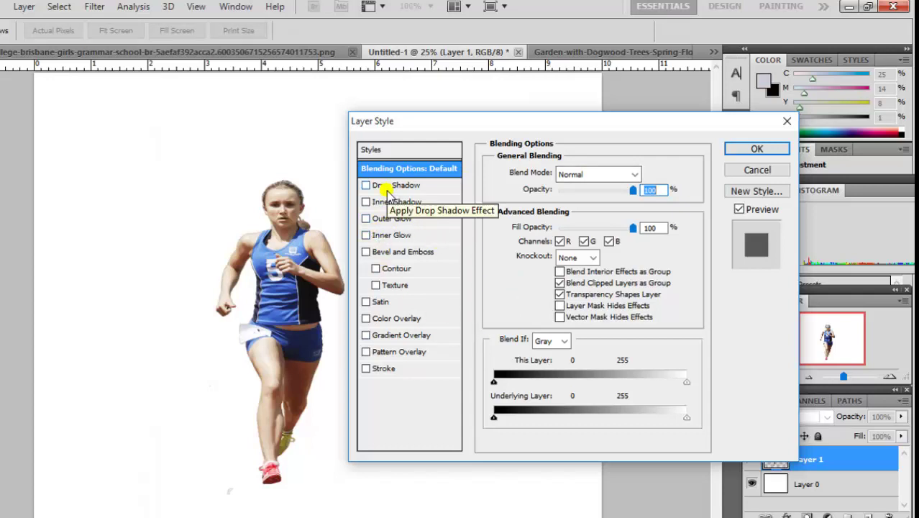
left_click(387, 190)
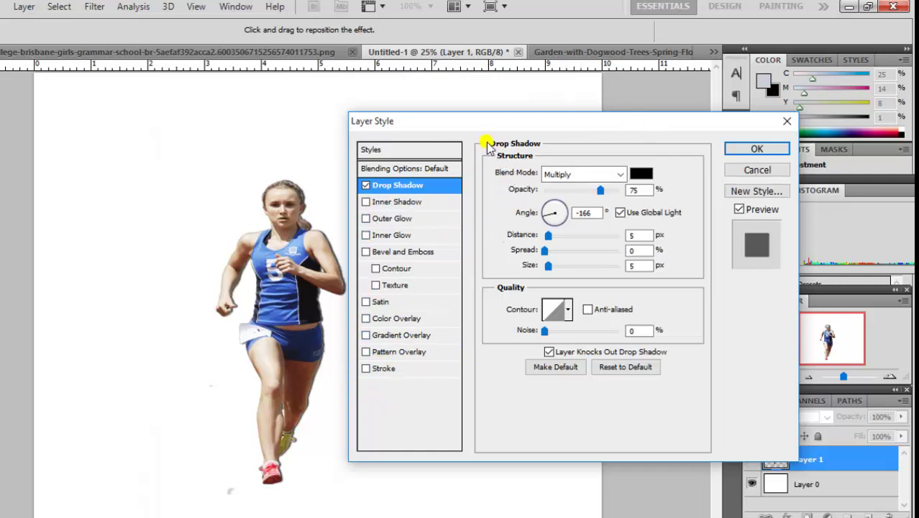
Set the drop shadow to 30% opacity, -70° angle and 79 px distance
left_click_drag(483, 124, 494, 124)
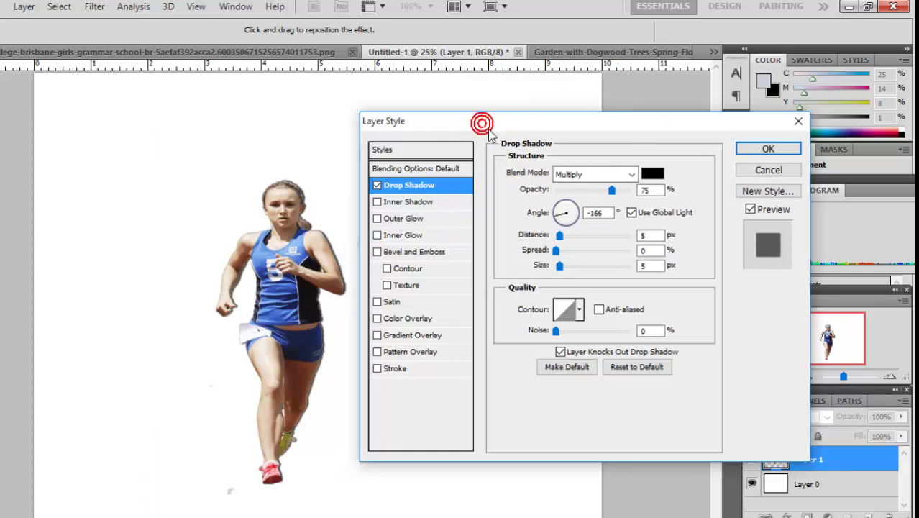
mouse_move(310, 244)
left_mouse_down()
mouse_move(150, 150)
mouse_move(258, 222)
mouse_move(314, 240)
left_mouse_up()
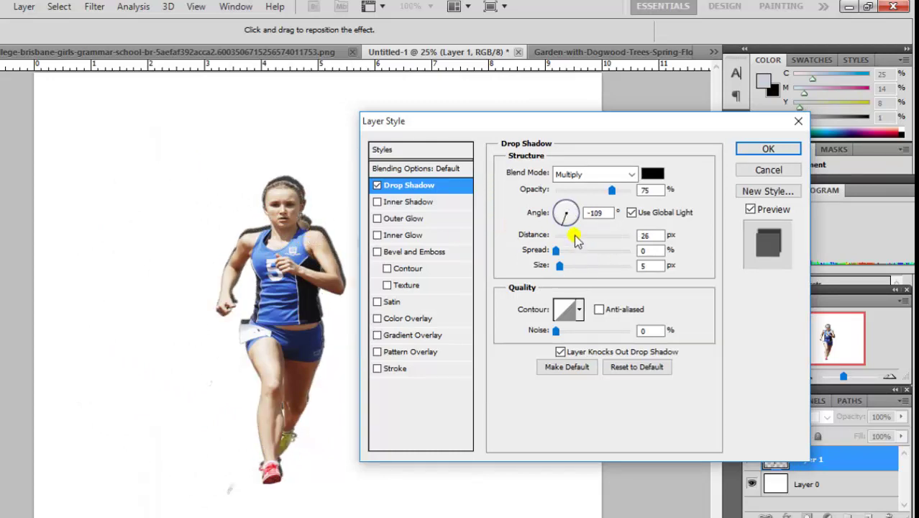
mouse_move(576, 237)
left_mouse_down()
mouse_move(595, 235)
mouse_move(560, 244)
mouse_move(575, 240)
left_mouse_up()
left_click_drag(576, 237, 612, 236)
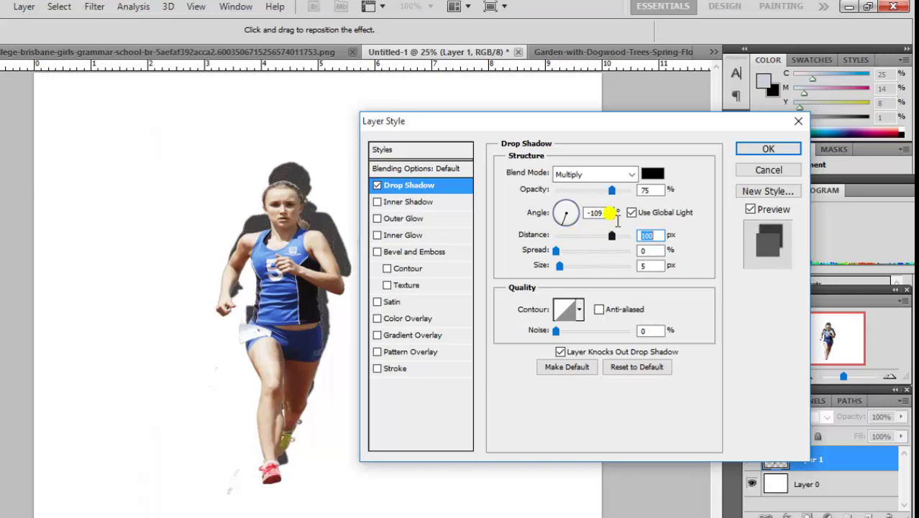
left_click_drag(610, 191, 580, 191)
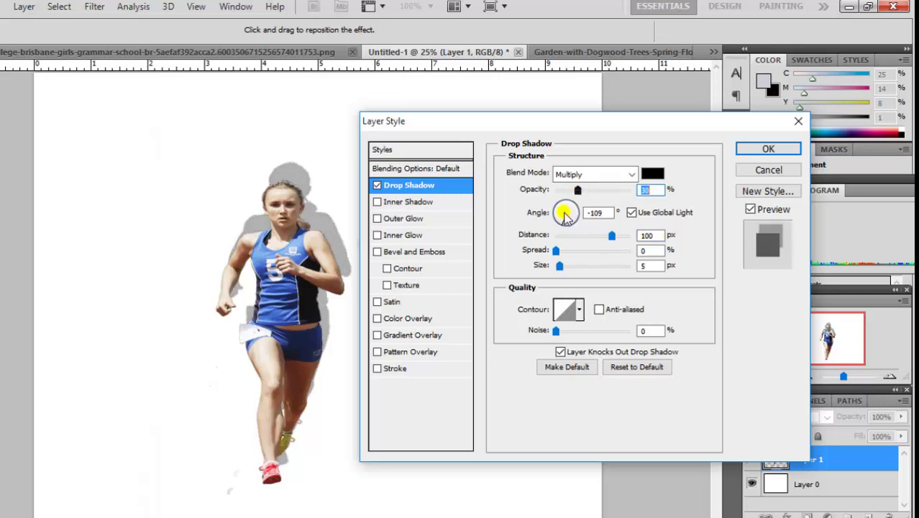
mouse_move(318, 215)
left_mouse_down()
mouse_move(230, 176)
mouse_move(309, 223)
left_mouse_up()
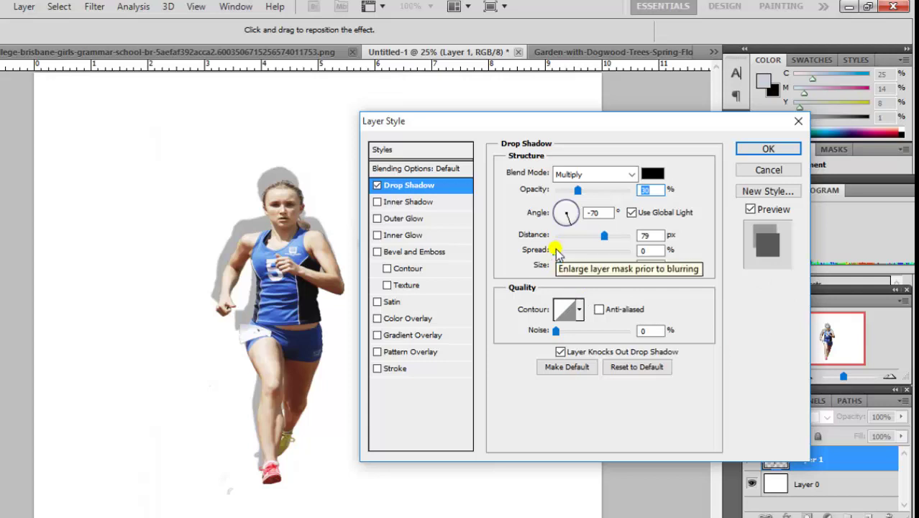
Set the shadow spread to 17% and its size to 24 px
mouse_move(558, 251)
left_mouse_down()
mouse_move(622, 250)
mouse_move(568, 250)
mouse_move(582, 267)
mouse_move(549, 267)
left_mouse_up()
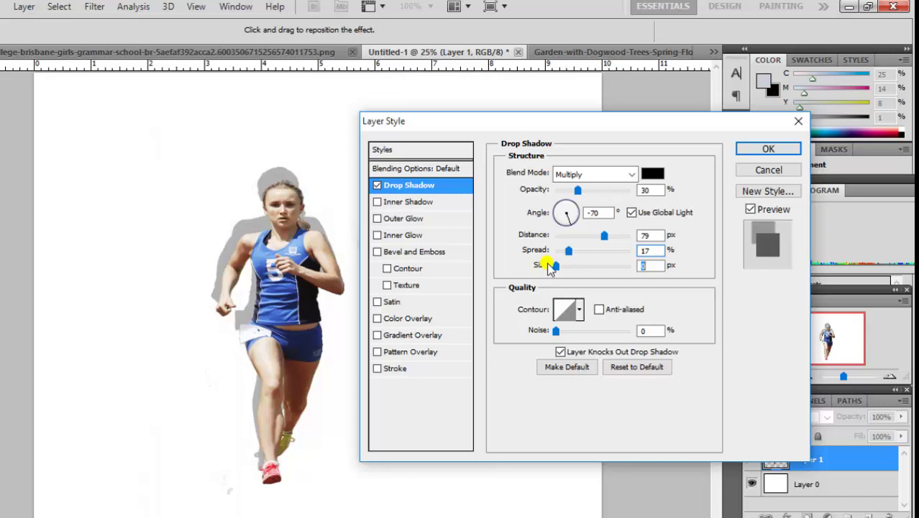
left_click_drag(552, 268, 563, 267)
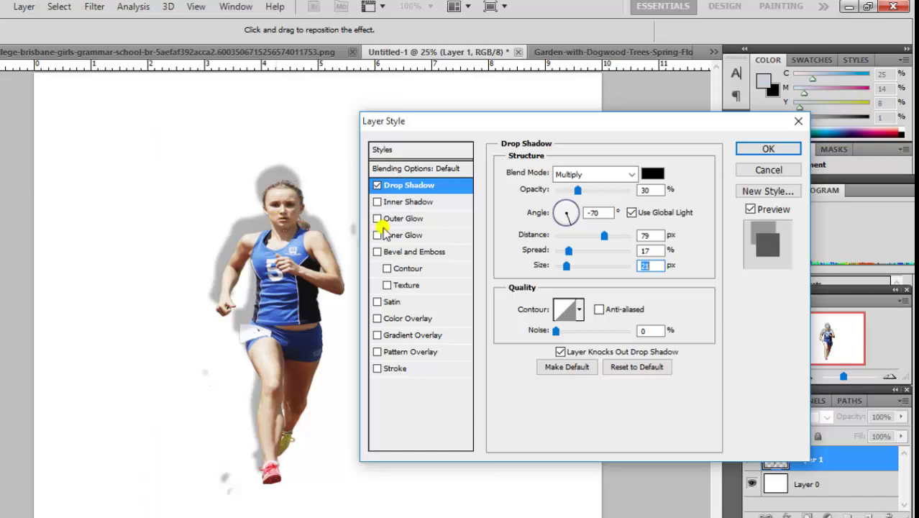
mouse_move(568, 267)
left_mouse_down()
mouse_move(599, 268)
mouse_move(578, 266)
left_mouse_up()
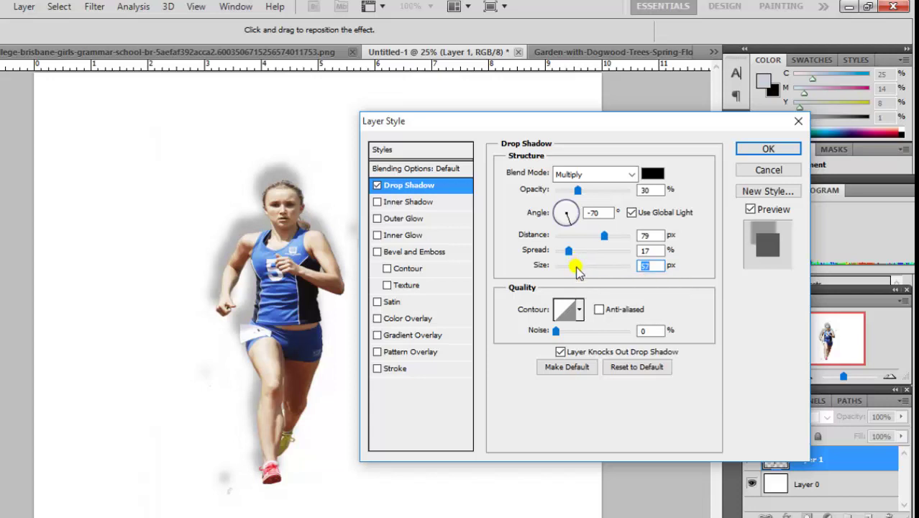
left_click_drag(578, 267, 573, 270)
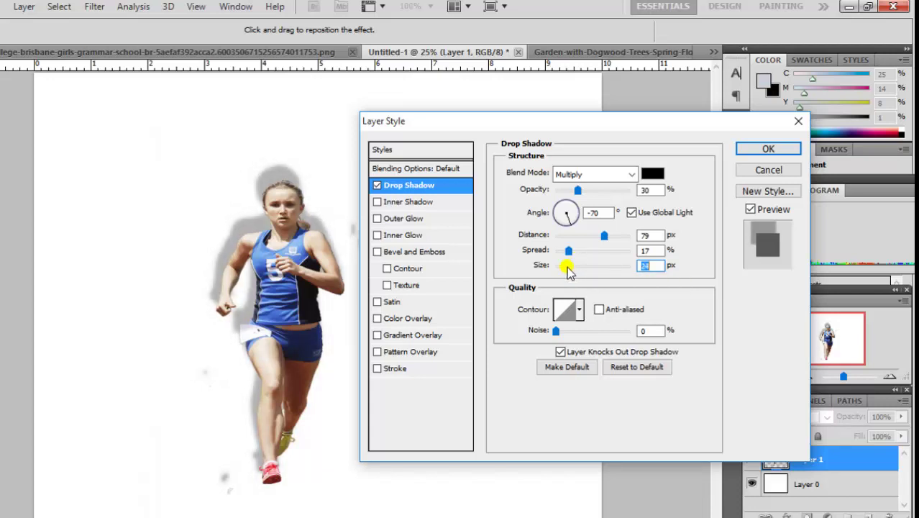
Preview several contour presets, including Cone, on the drop shadow
left_click(580, 310)
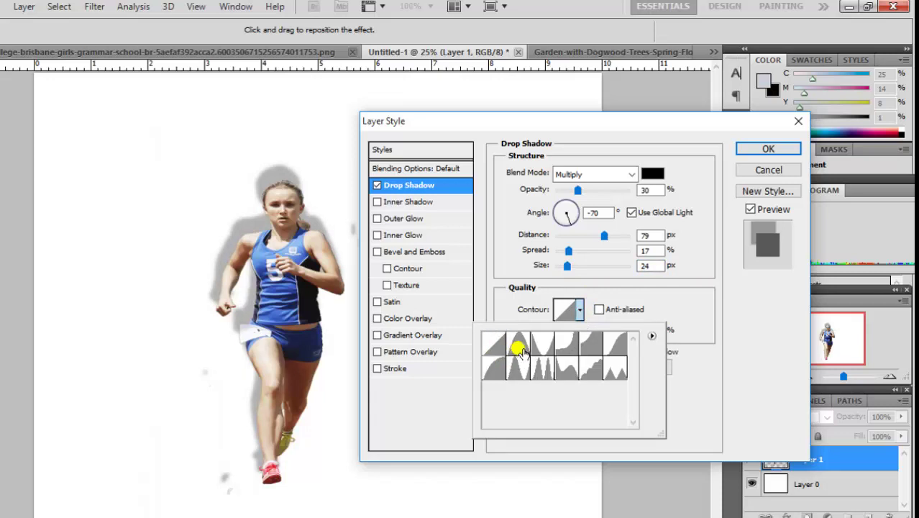
left_click(518, 347)
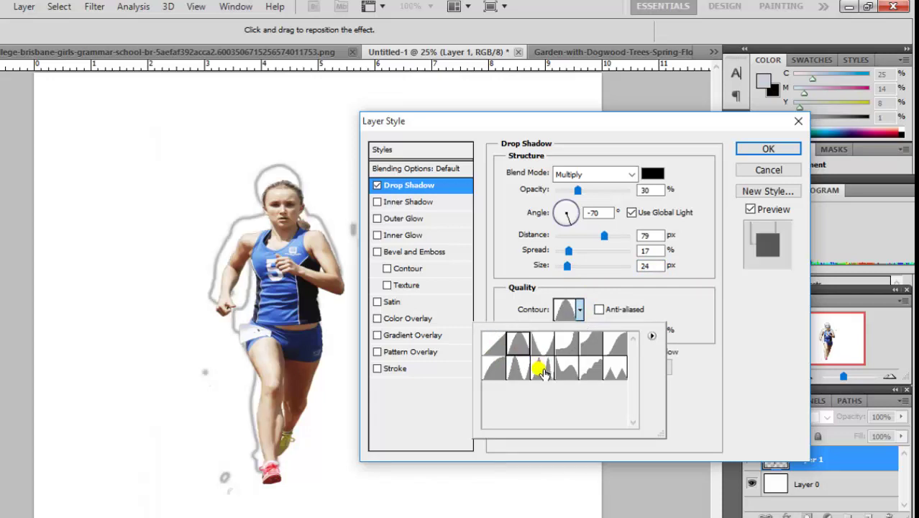
left_click(542, 370)
left_click(517, 370)
left_click(493, 376)
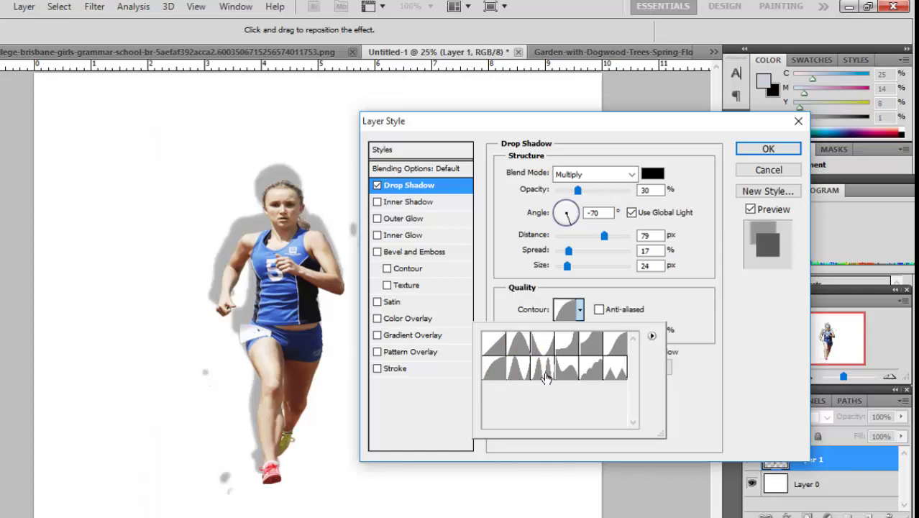
left_click(542, 370)
left_click(518, 370)
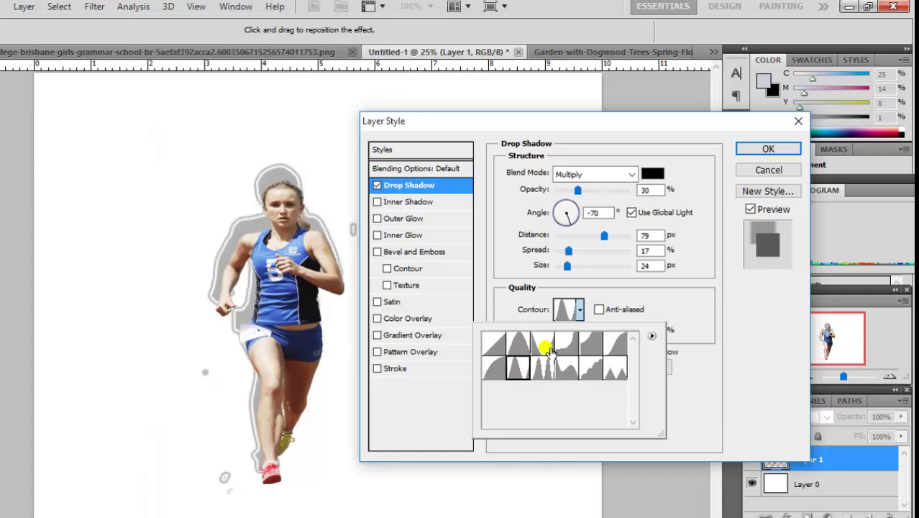
left_click(547, 348)
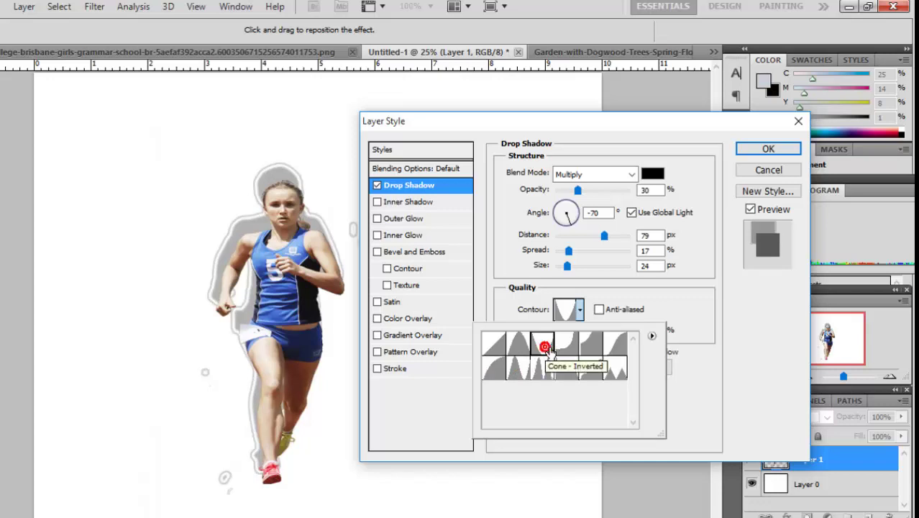
left_click(524, 348)
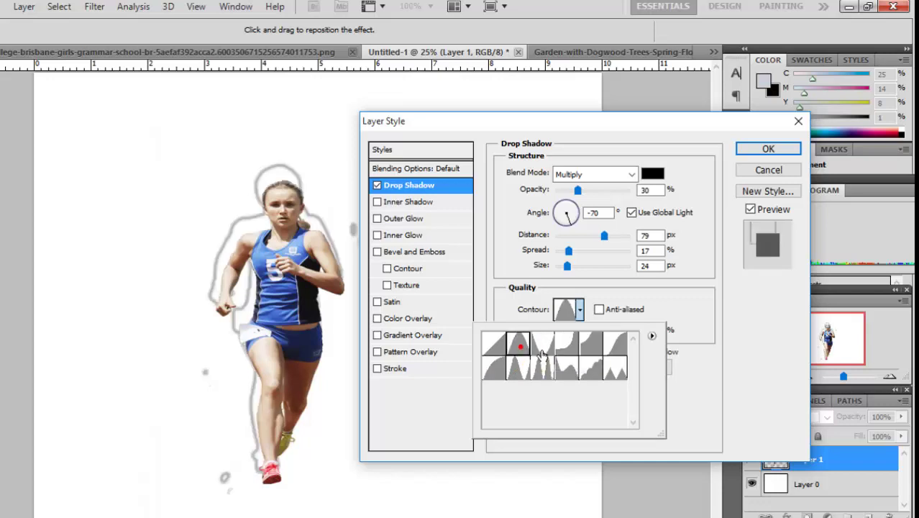
Try a few more contours, settle back on Linear, and apply the drop shadow
left_click(589, 366)
left_click(556, 341)
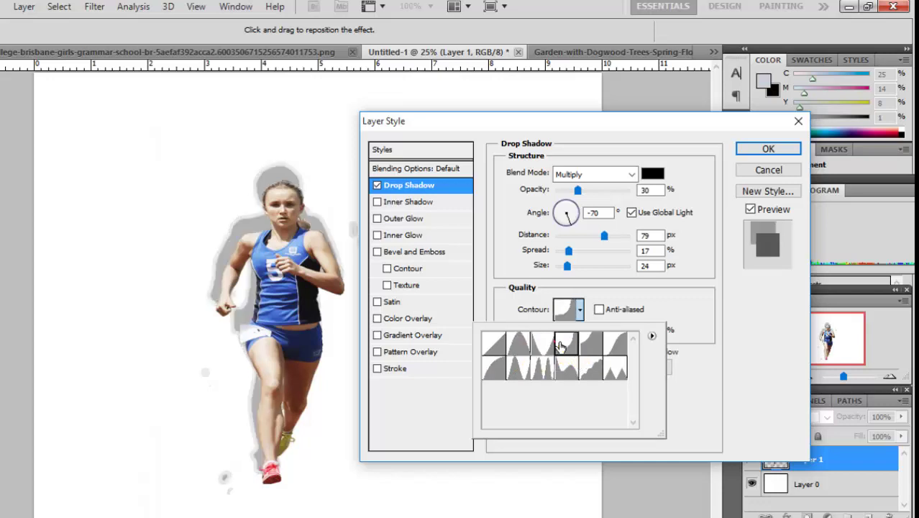
left_click(517, 350)
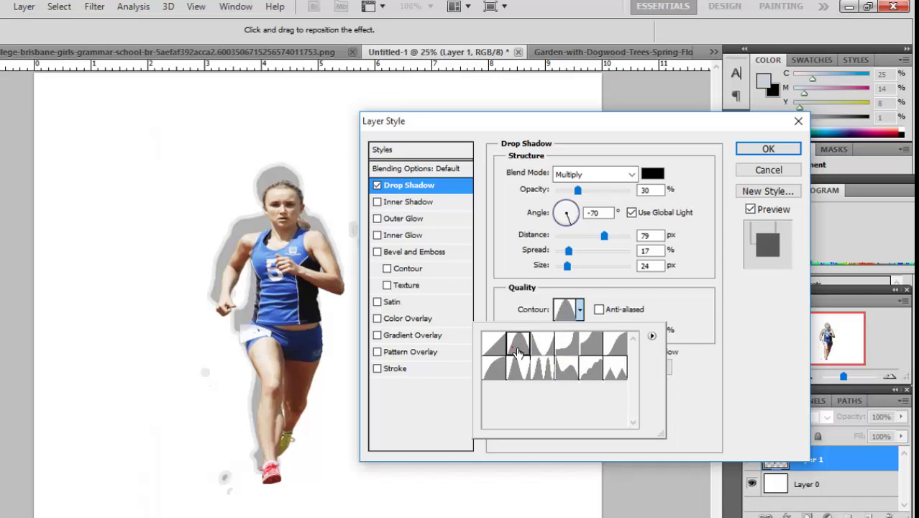
left_click(612, 368)
left_click(495, 344)
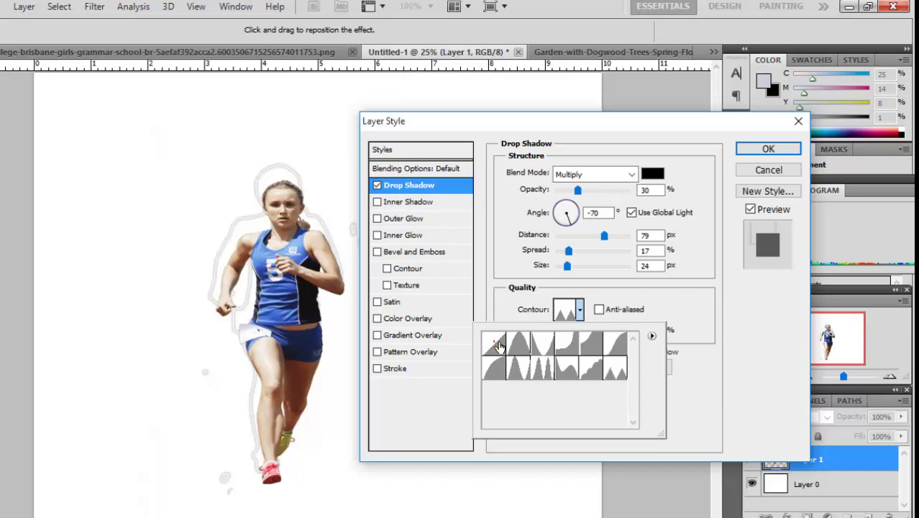
left_click(704, 329)
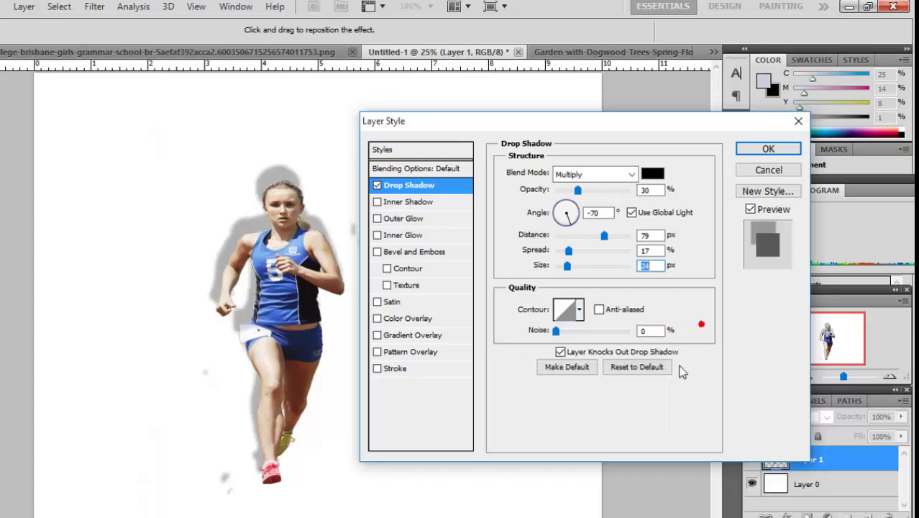
left_click(768, 149)
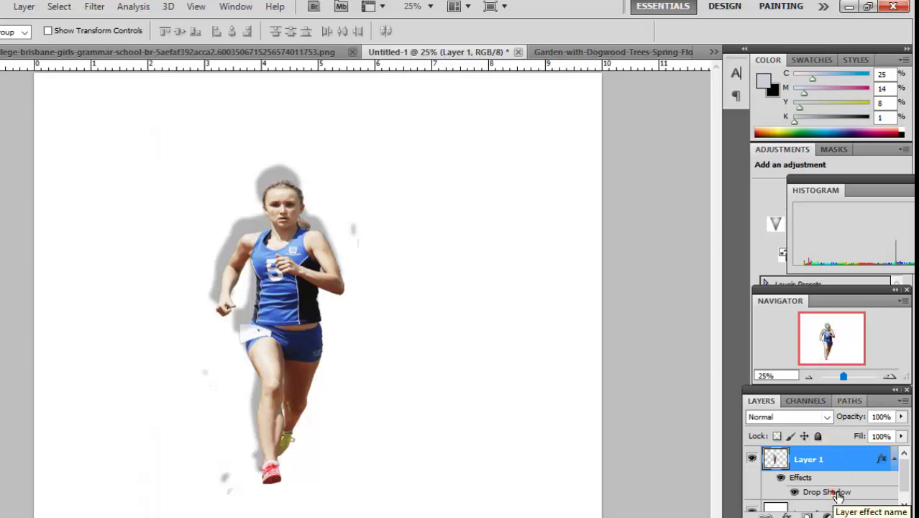
Use Create Layer on the effect to split off 'Layer 1's Drop Shadow' beneath Layer 1
right_click(836, 494)
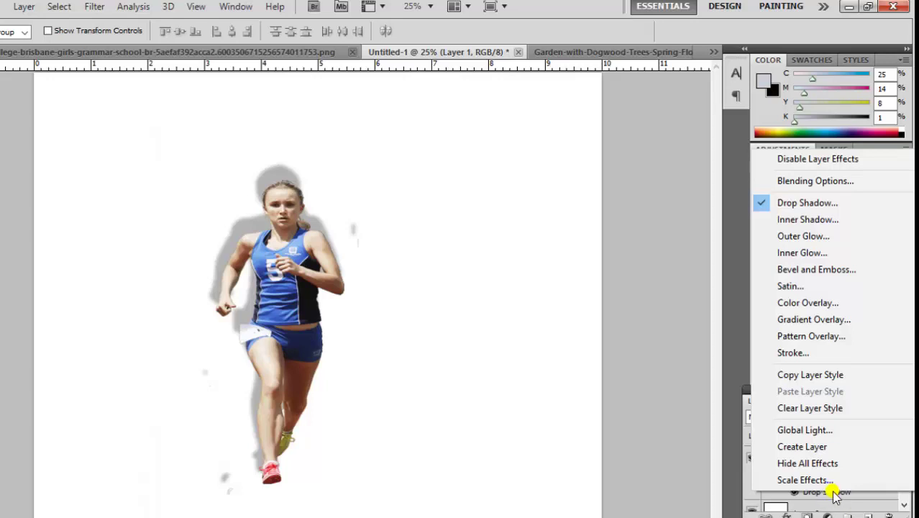
left_click(813, 447)
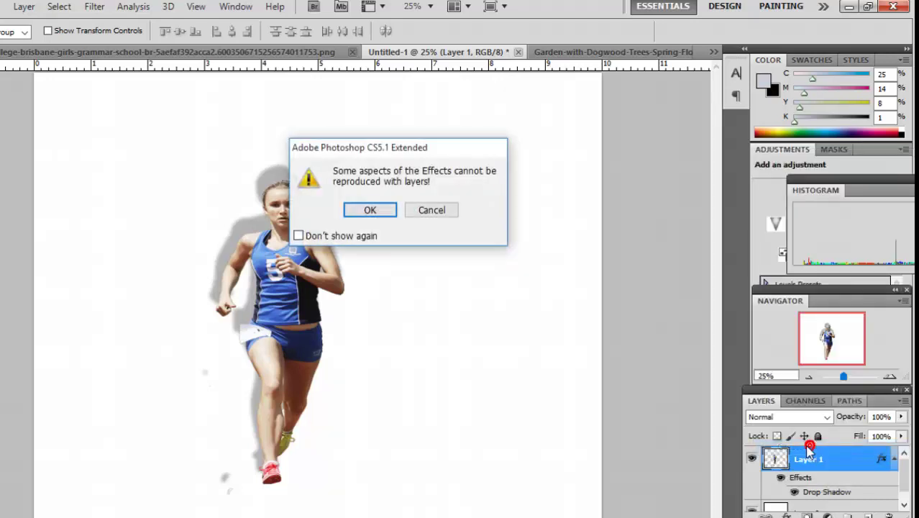
left_click(385, 209)
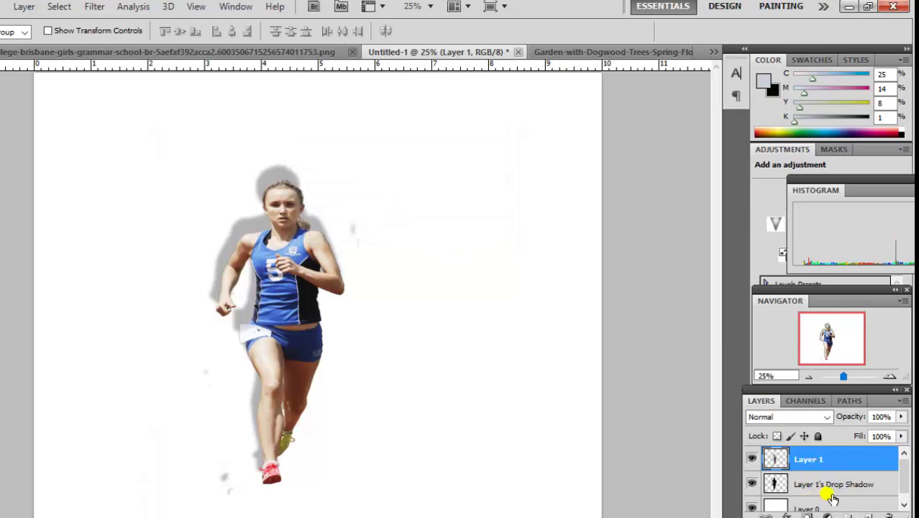
Select Layer 1's Drop Shadow and move it to sit just behind the runner, slightly offset
left_click(822, 489)
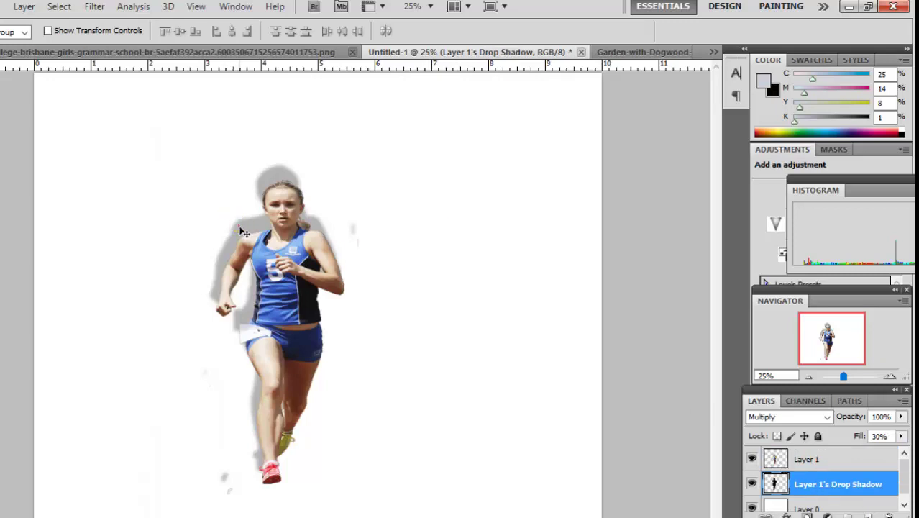
mouse_move(238, 225)
left_mouse_down()
mouse_move(278, 173)
mouse_move(250, 237)
left_mouse_up()
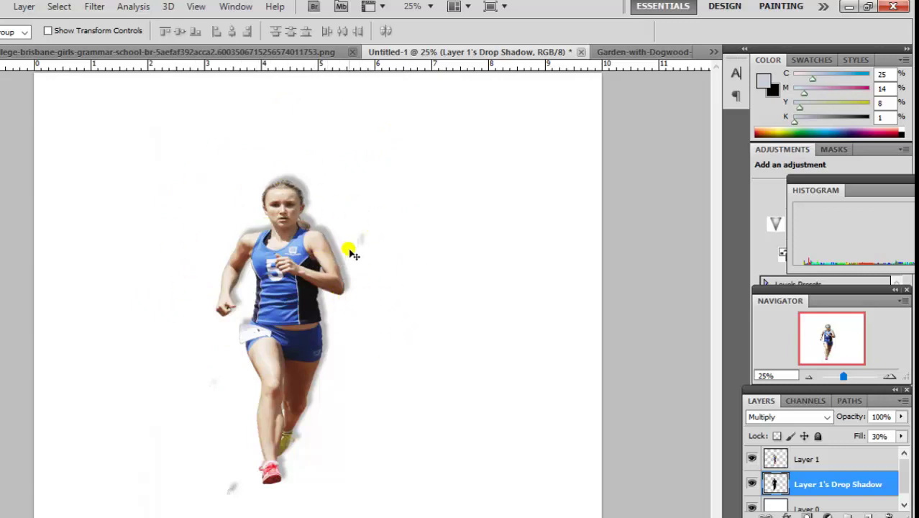
left_click_drag(327, 252, 341, 242)
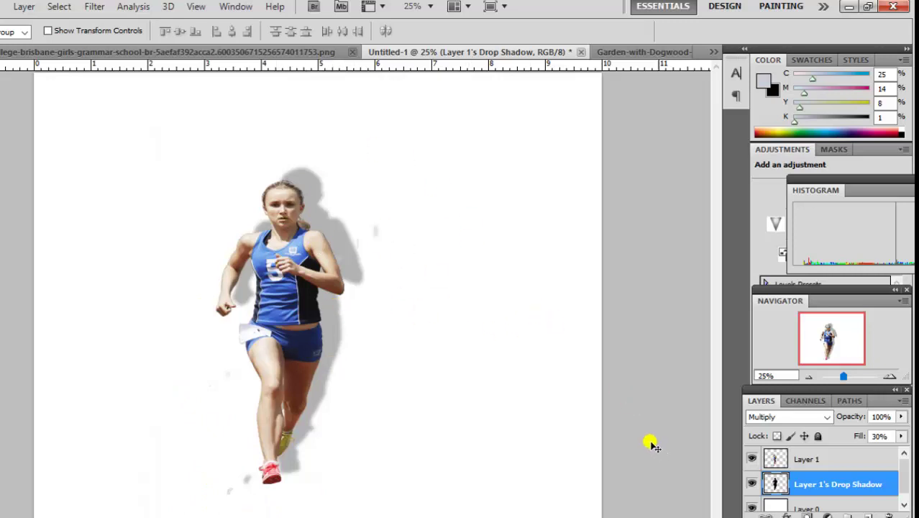
mouse_move(334, 293)
left_mouse_down()
mouse_move(317, 322)
mouse_move(318, 308)
mouse_move(324, 314)
left_mouse_up()
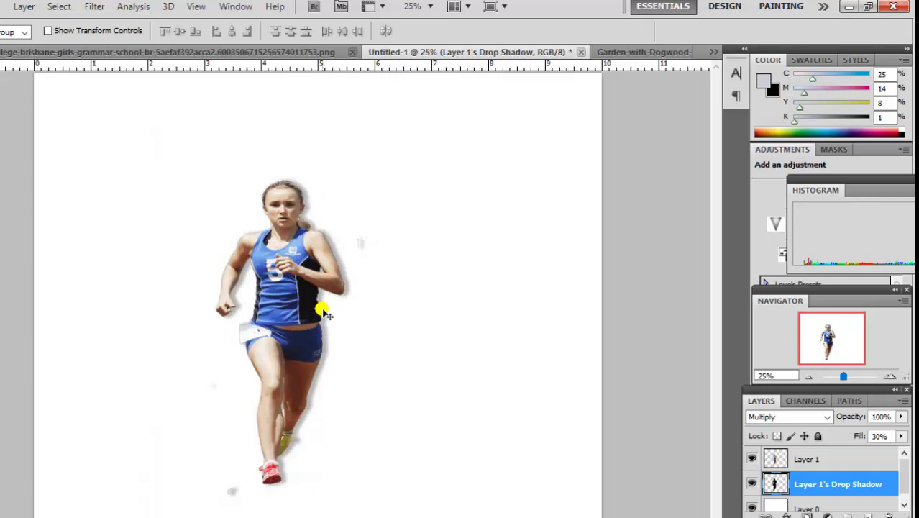
Free-transform the shadow, squashing and skewing it to lie on the ground toward the right
key("ctrl+t")
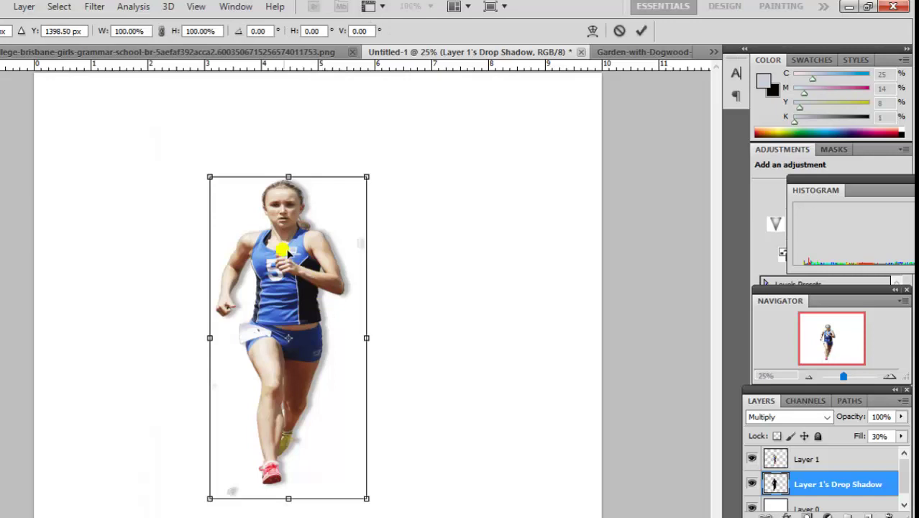
left_click(210, 177)
mouse_move(216, 182)
left_mouse_down()
mouse_move(338, 258)
mouse_move(267, 244)
left_mouse_up()
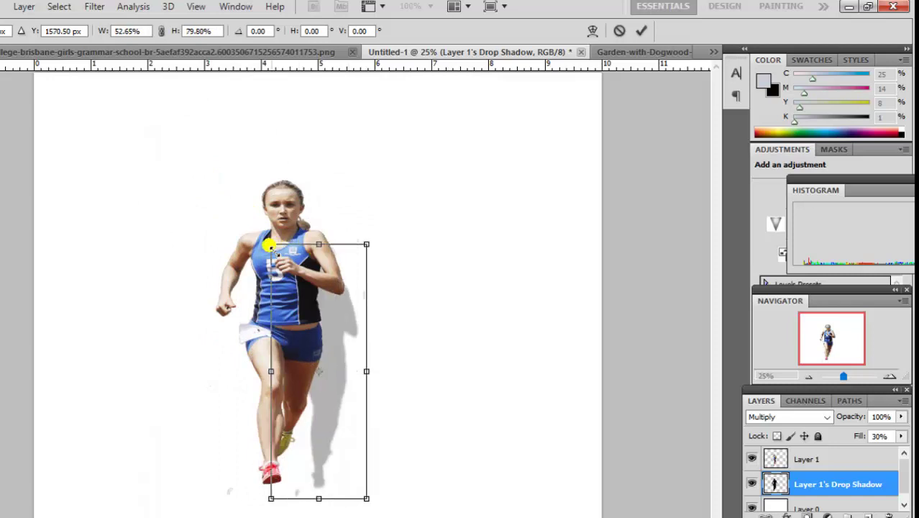
left_click_drag(316, 417, 281, 406)
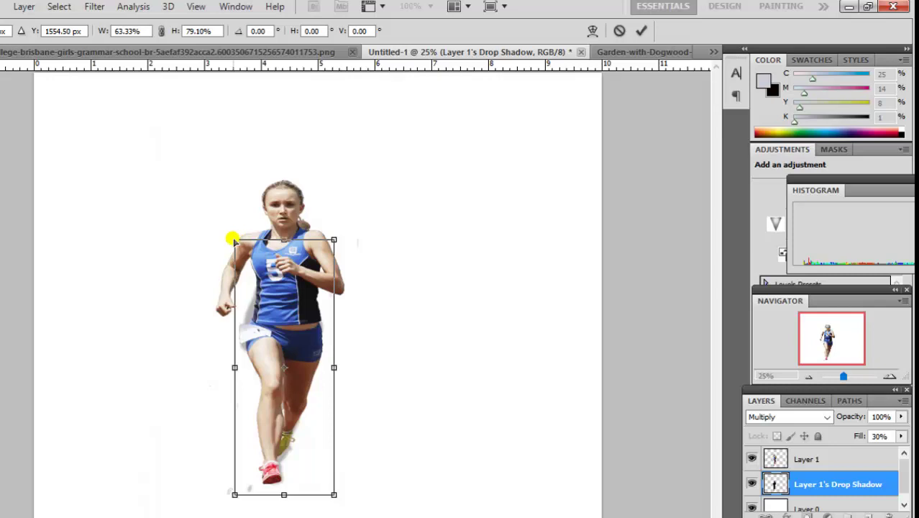
mouse_move(234, 239)
left_mouse_down()
mouse_move(278, 244)
mouse_move(275, 252)
left_mouse_up()
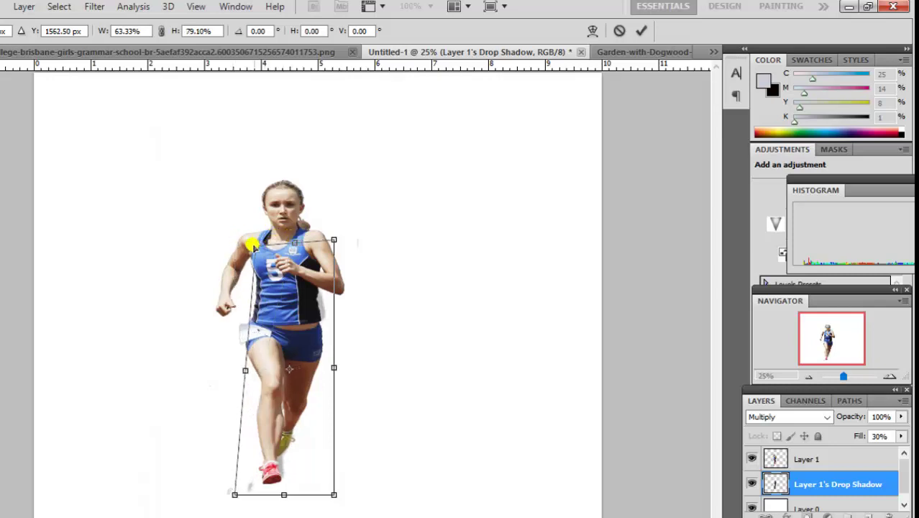
mouse_move(337, 245)
left_mouse_down()
mouse_move(499, 396)
mouse_move(491, 339)
left_mouse_up()
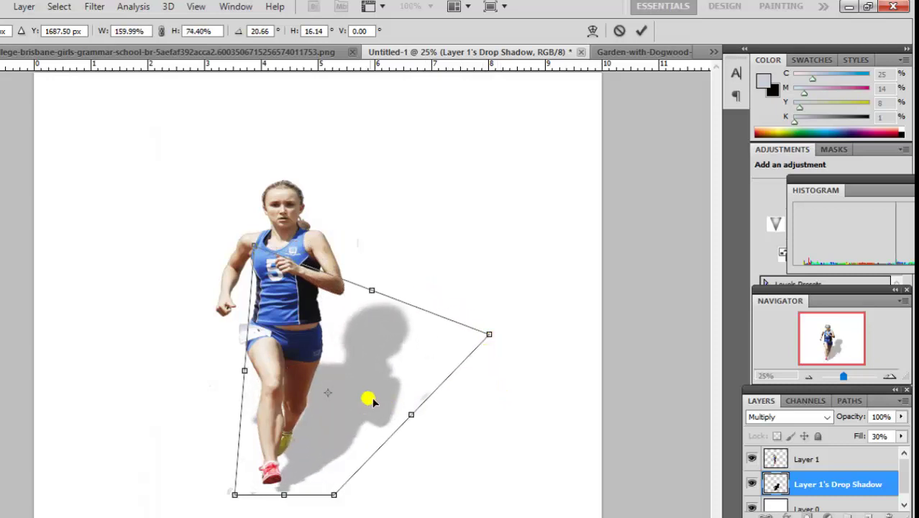
Refine the shadow's corners from the runner's feet toward the upper right, commit, and nudge it into place
left_click_drag(373, 397, 367, 383)
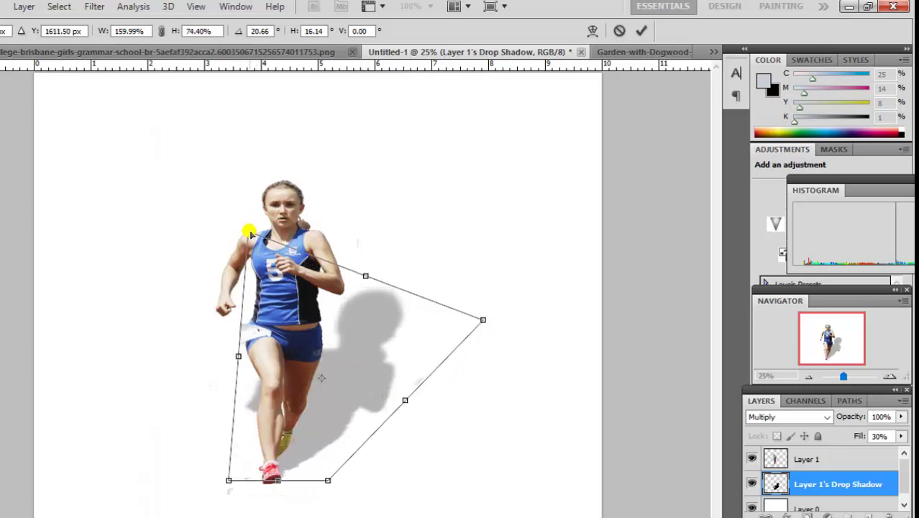
left_click_drag(249, 232, 325, 316)
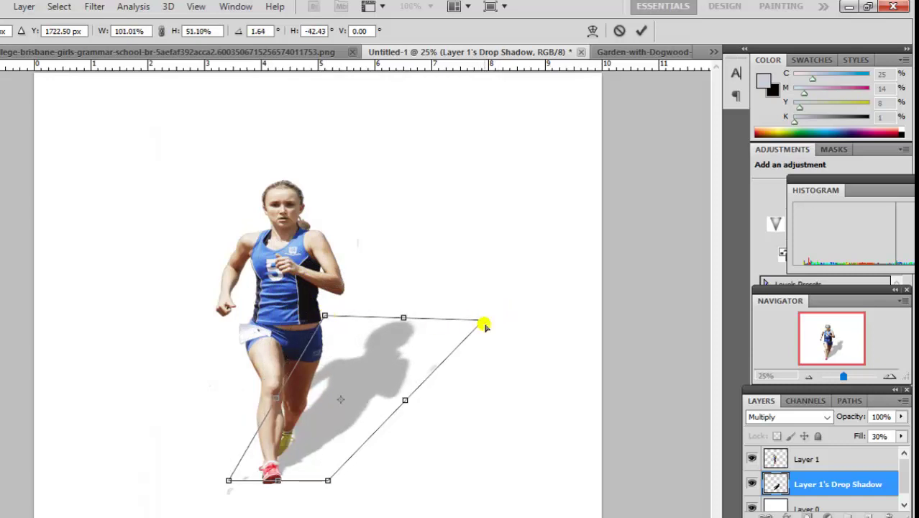
left_click_drag(484, 325, 456, 379)
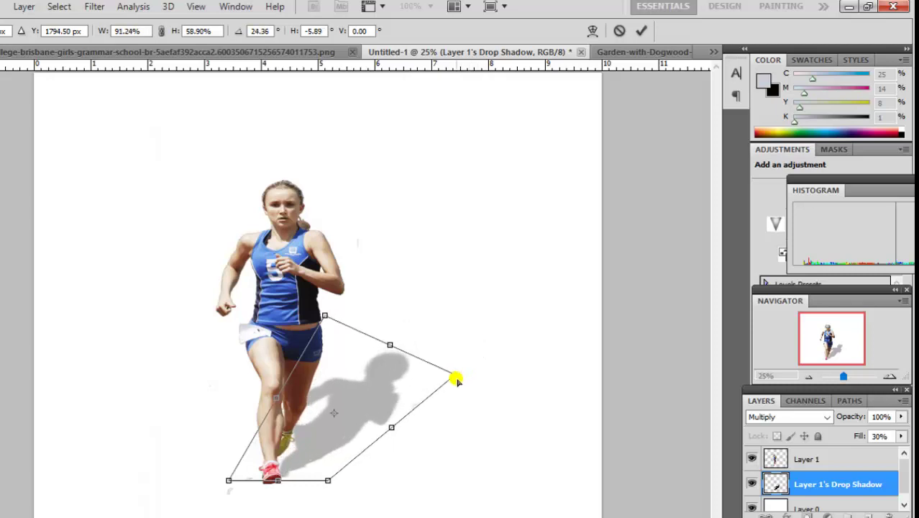
left_click_drag(337, 448, 326, 455)
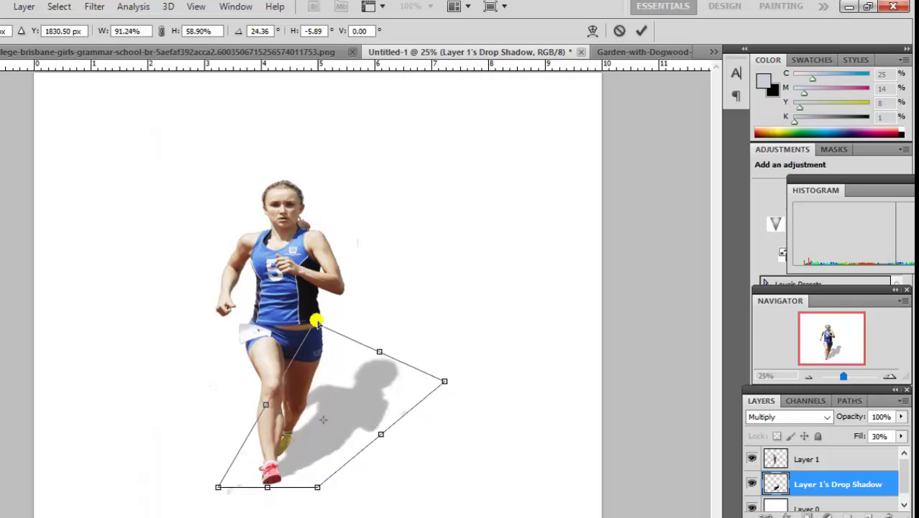
left_click_drag(315, 325, 320, 354)
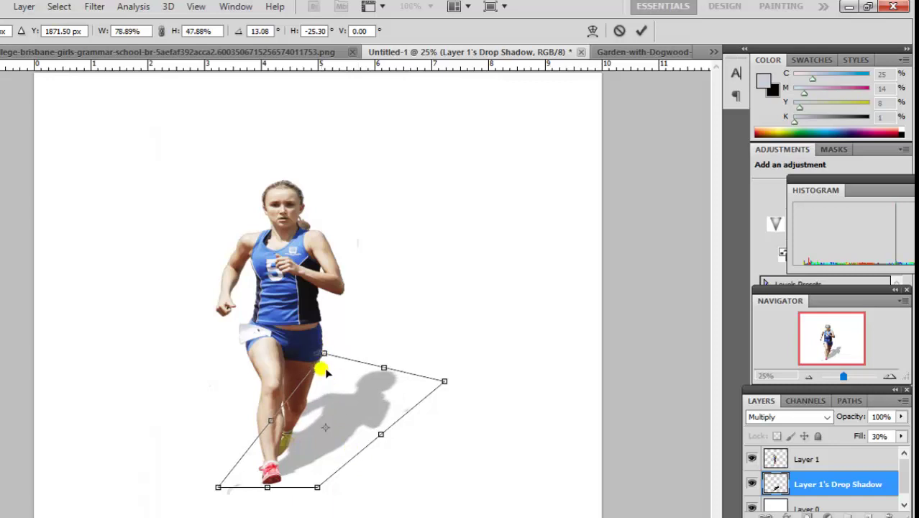
mouse_move(325, 354)
left_mouse_down()
mouse_move(367, 338)
mouse_move(360, 338)
left_mouse_up()
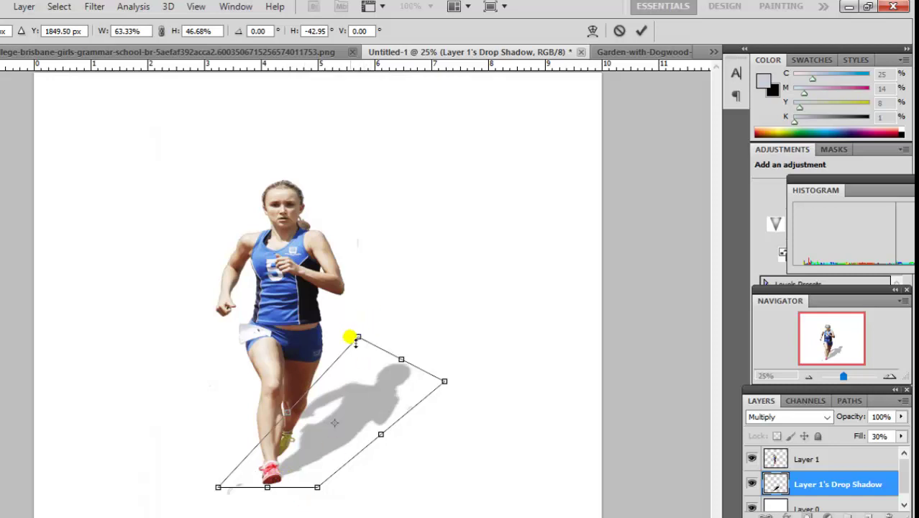
key("Return")
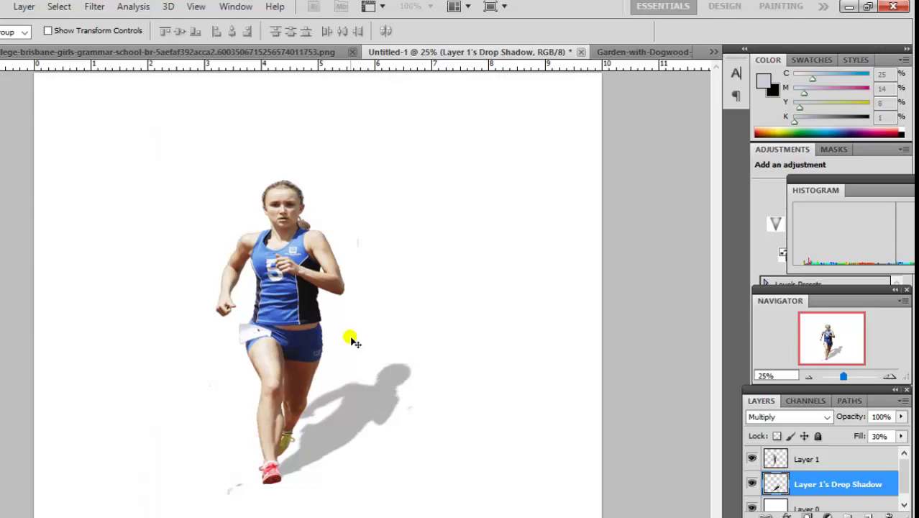
left_click_drag(352, 341, 346, 348)
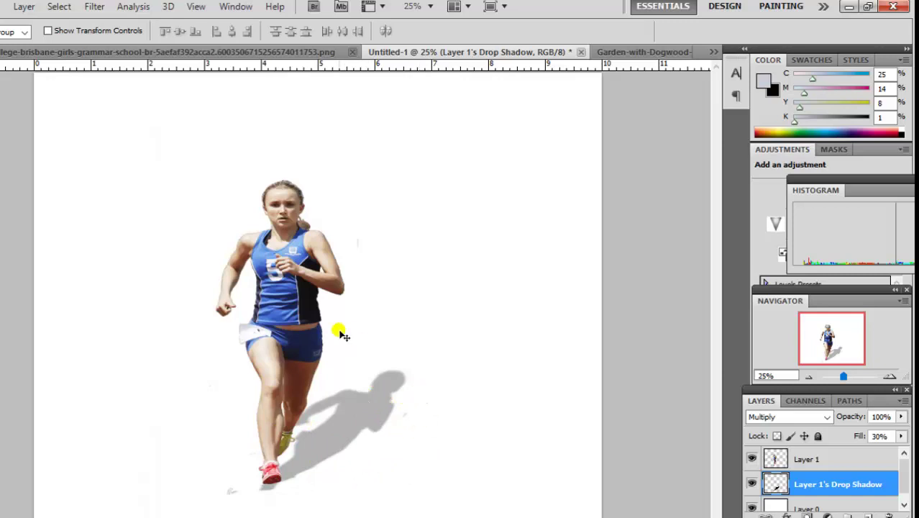
Blur the shadow layer with a 13.9-pixel Gaussian Blur and nudge it back under the runner's feet
left_click(104, 13)
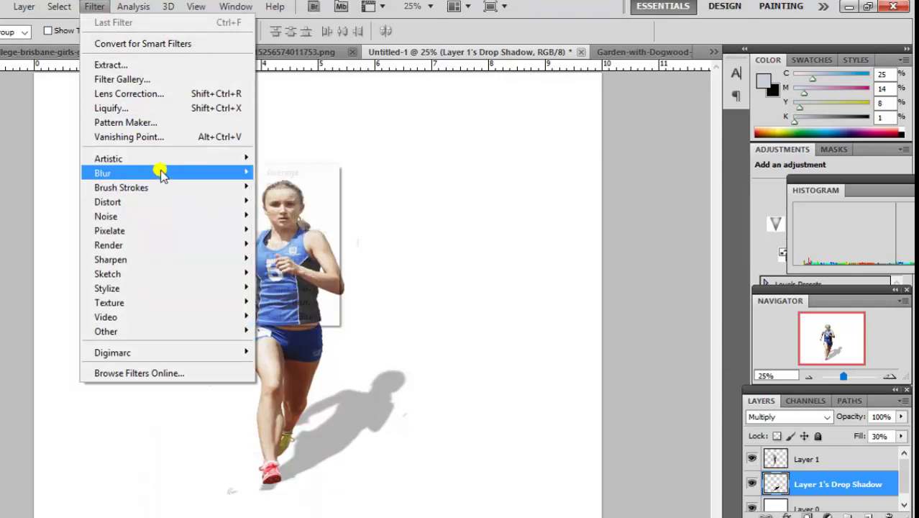
mouse_move(165, 172)
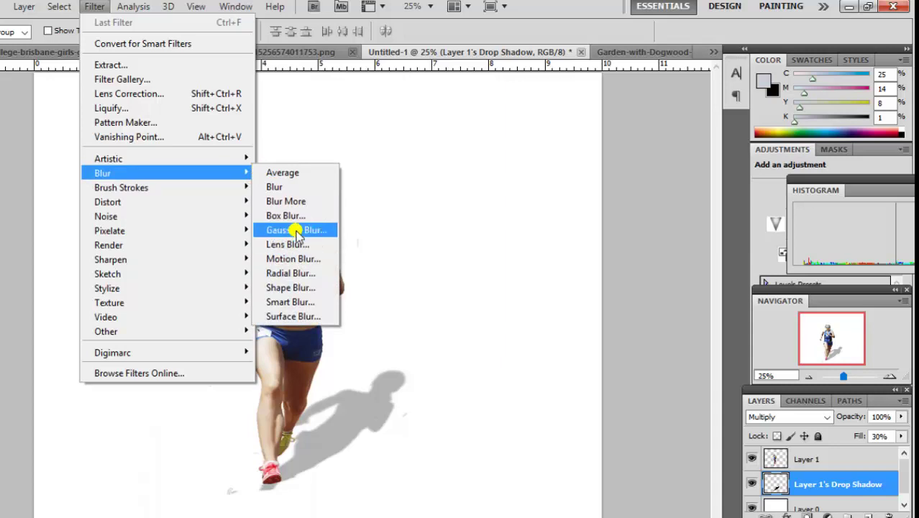
left_click(297, 230)
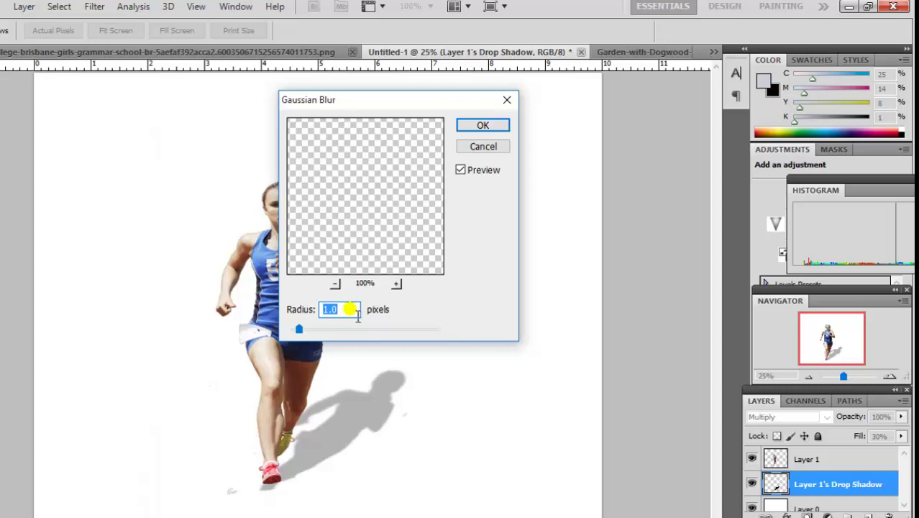
left_click(335, 284)
left_click(335, 284)
left_click(335, 285)
left_click(335, 284)
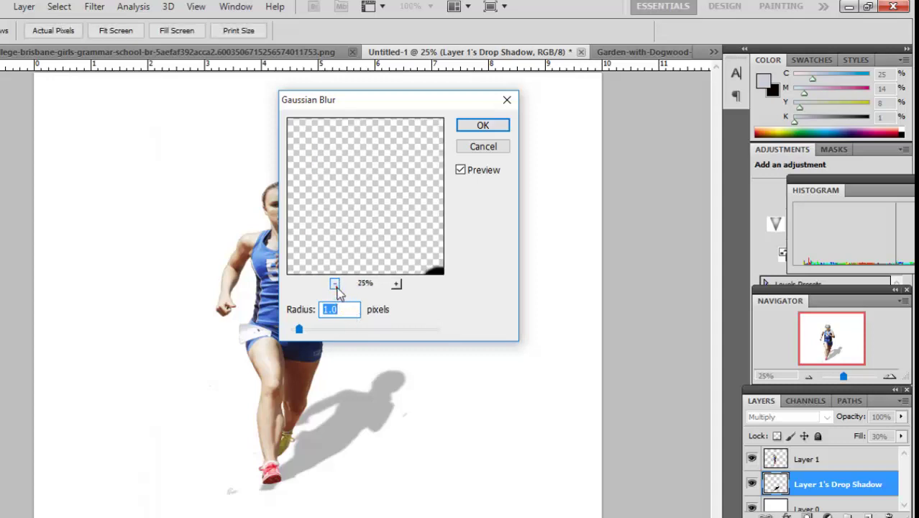
left_click(335, 285)
left_click(335, 284)
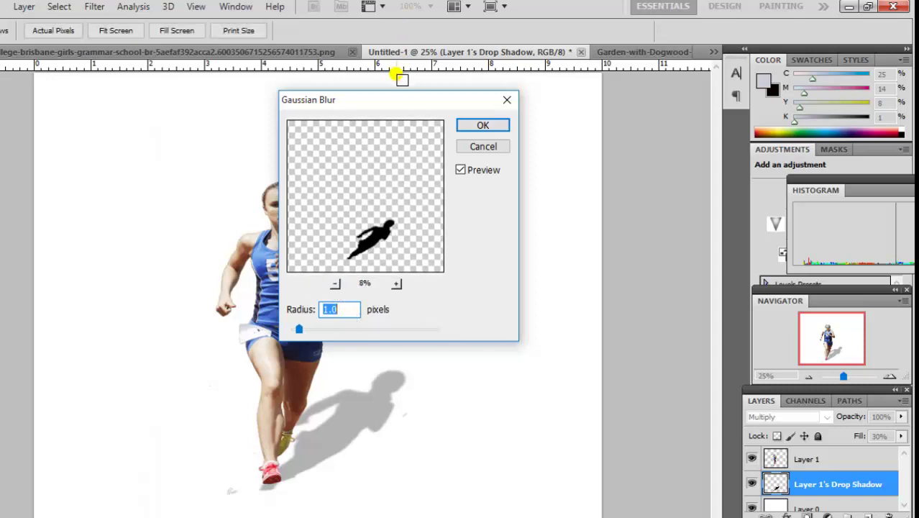
mouse_move(389, 106)
left_mouse_down()
mouse_move(344, 131)
mouse_move(69, 117)
left_mouse_up()
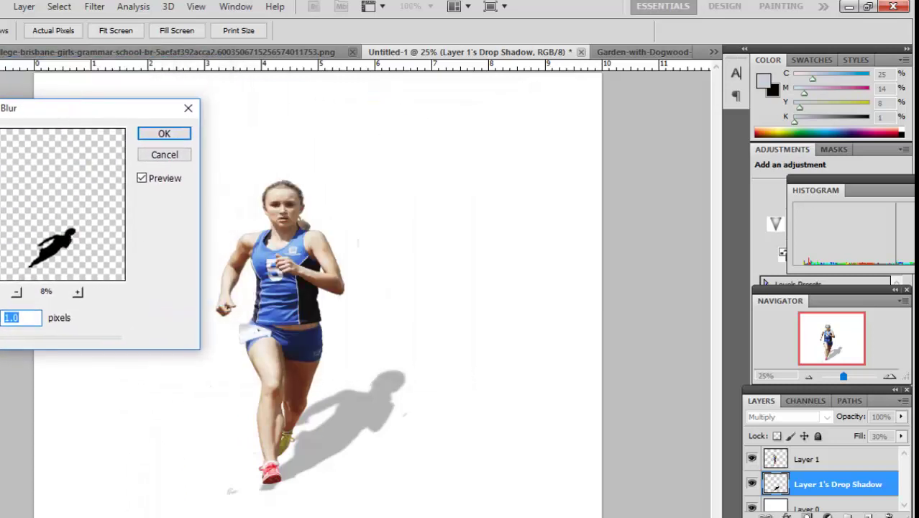
left_click_drag(0, 341, 41, 343)
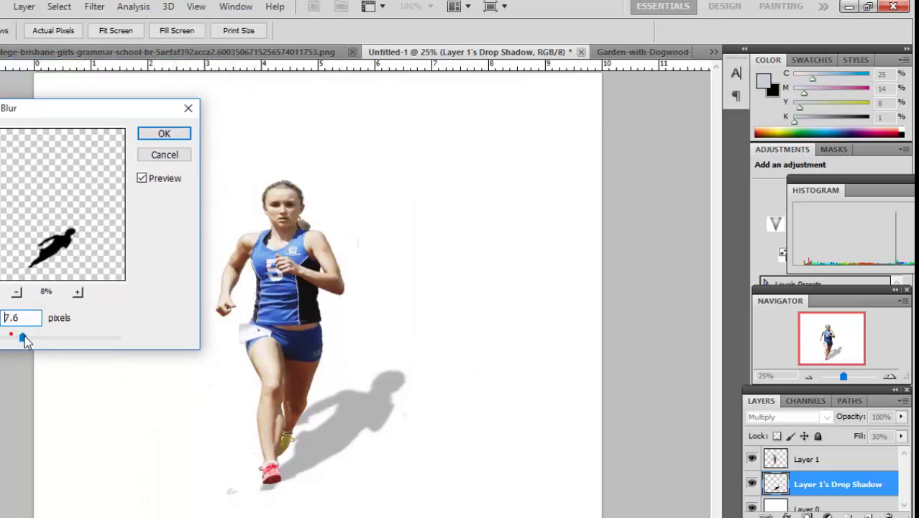
left_click_drag(42, 343, 32, 341)
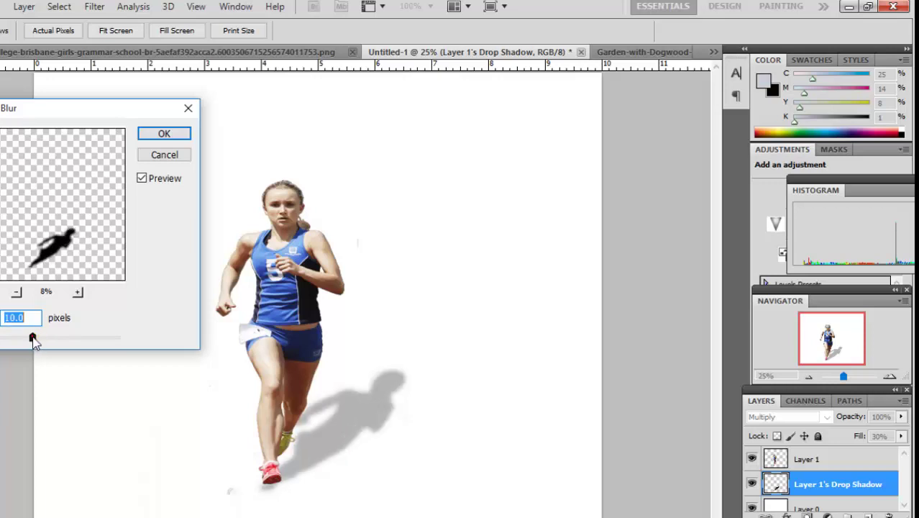
left_click(185, 133)
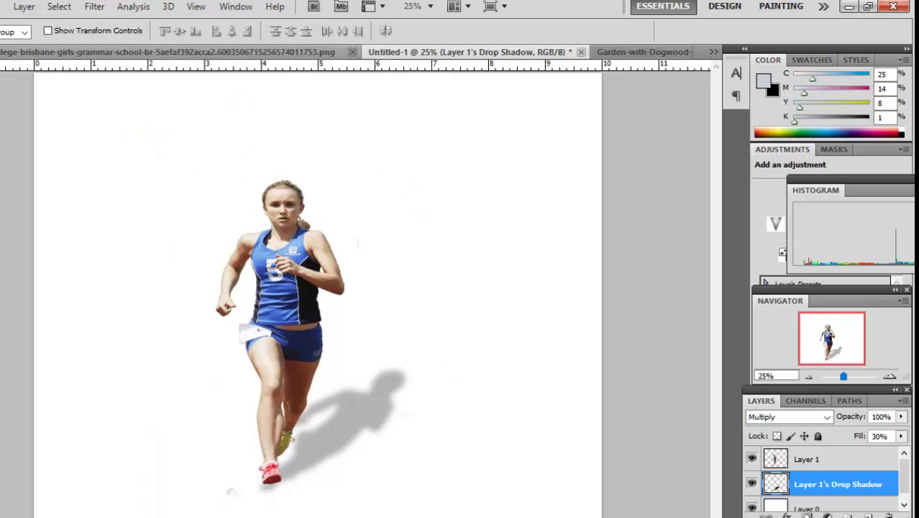
mouse_move(292, 255)
left_mouse_down()
mouse_move(313, 259)
mouse_move(295, 262)
left_mouse_up()
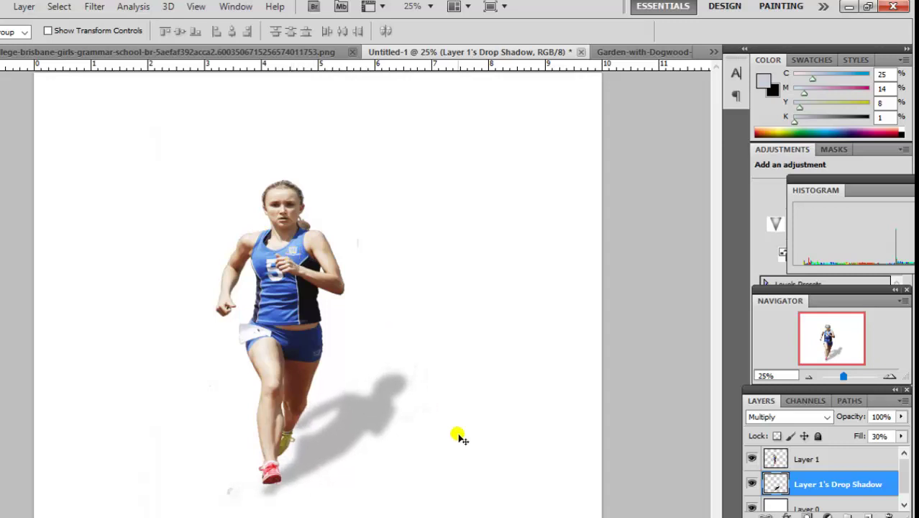
Drag Layer 1 with the runner from Untitled-1 into the garden path photo
left_click(818, 458)
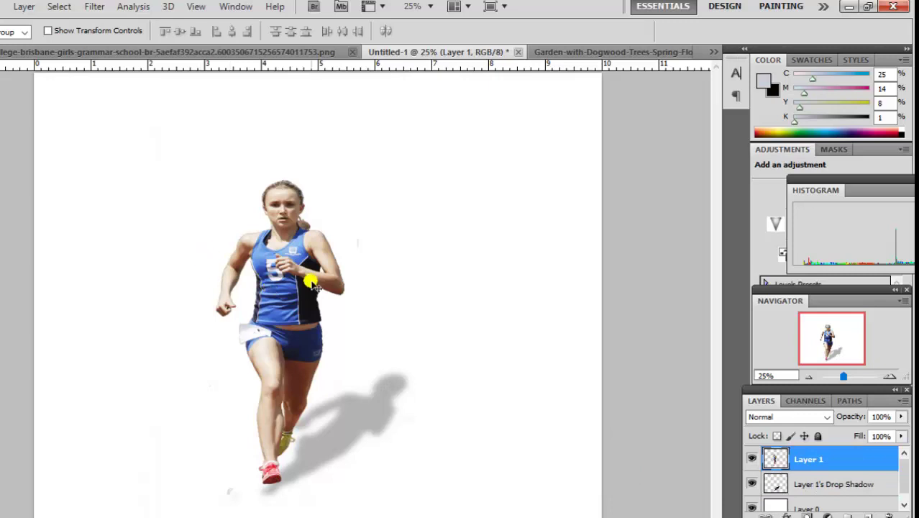
left_click_drag(308, 272, 437, 185)
left_click_drag(636, 110, 305, 303)
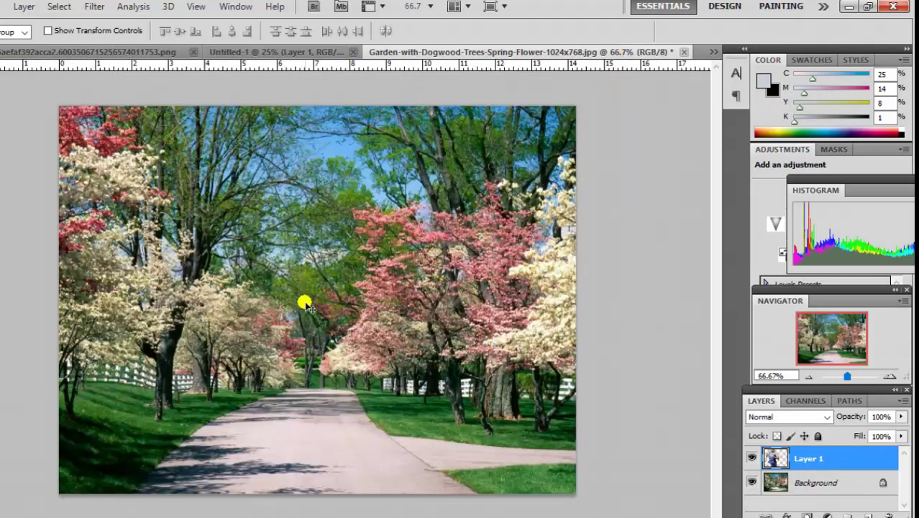
Free-transform the runner down to about 31% and squash her so she stands on the path
key("ctrl+t")
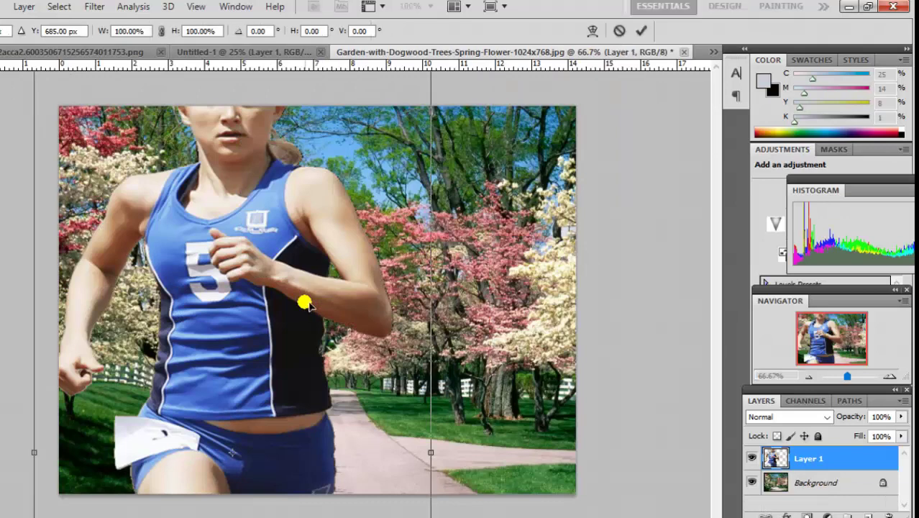
left_click_drag(246, 233, 282, 328)
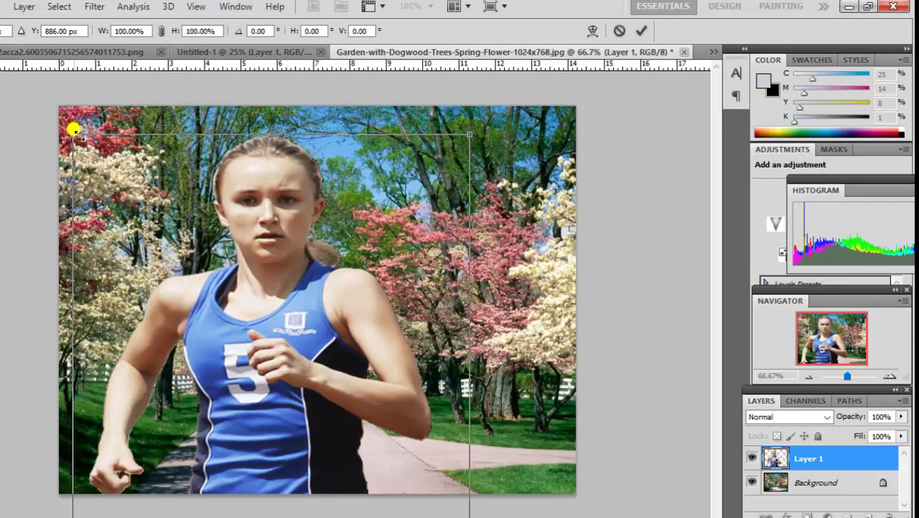
mouse_move(75, 130)
left_mouse_down()
mouse_move(316, 335)
mouse_move(249, 135)
left_mouse_up()
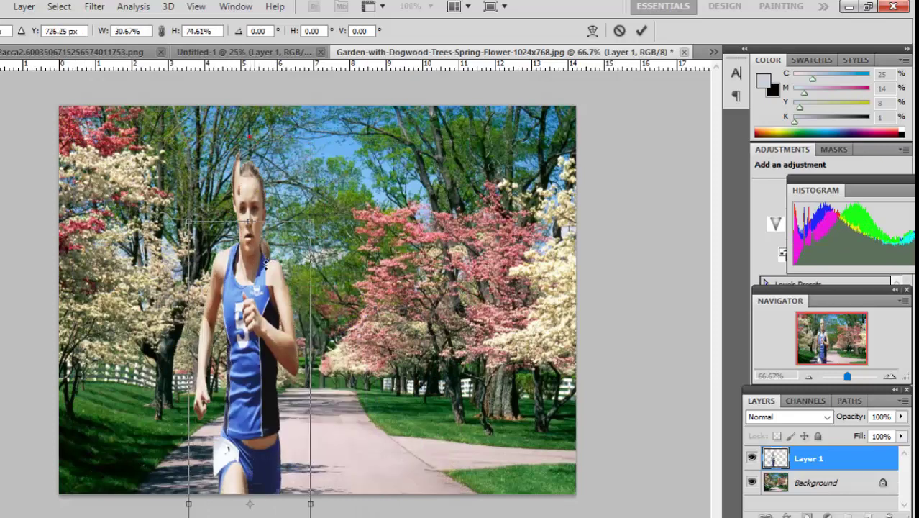
left_click_drag(265, 266, 265, 261)
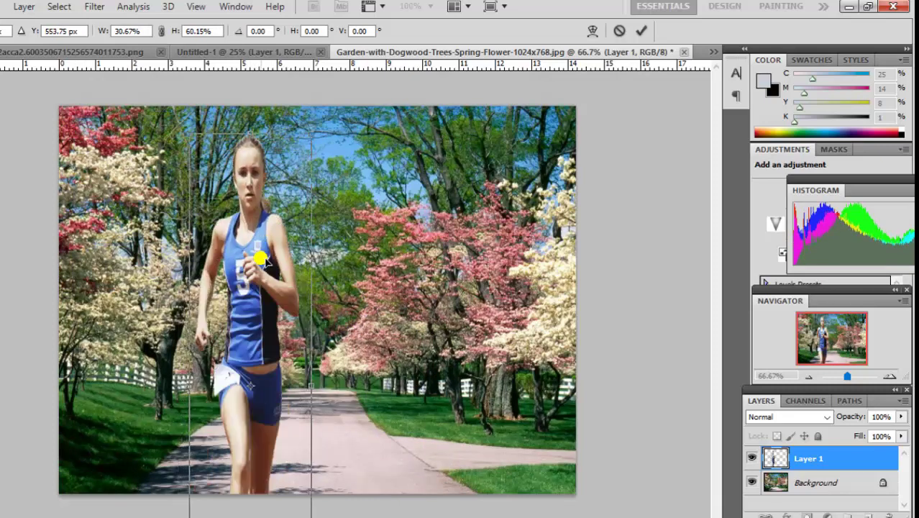
mouse_move(252, 135)
left_mouse_down()
mouse_move(271, 347)
mouse_move(286, 167)
mouse_move(281, 261)
left_mouse_up()
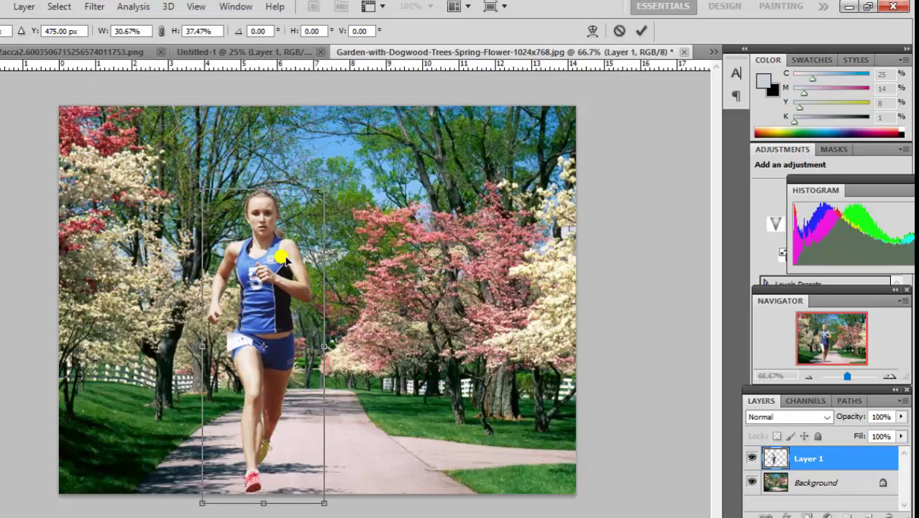
left_click_drag(263, 188, 263, 241)
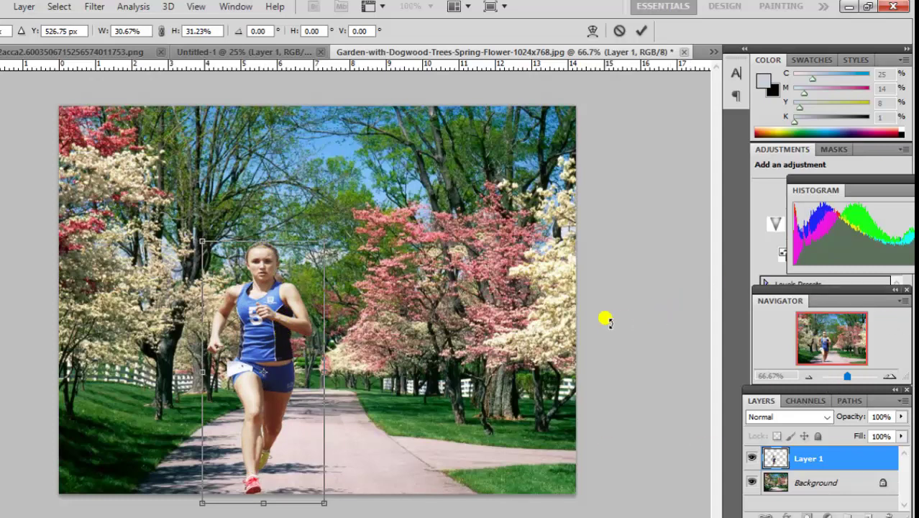
key("Return")
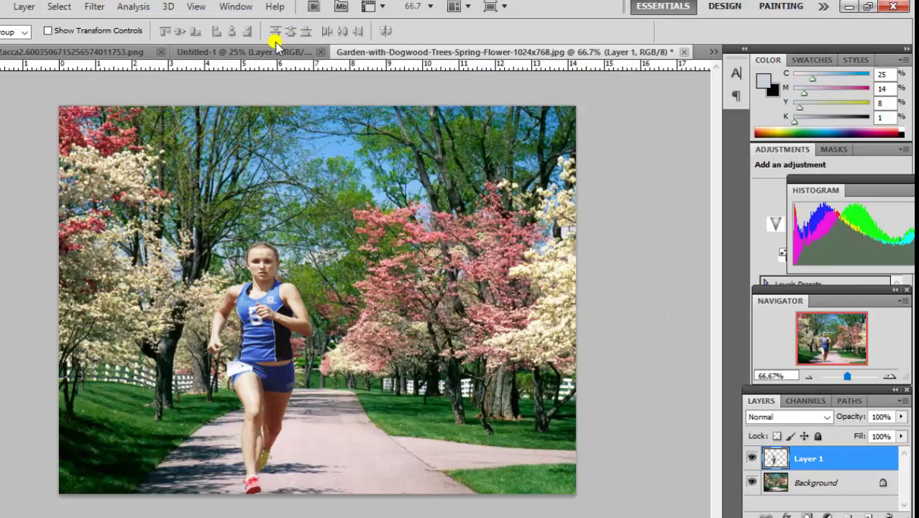
In Untitled-1, nudge the runner, then shrink and flatten the drop-shadow layer down onto the path
left_click(275, 58)
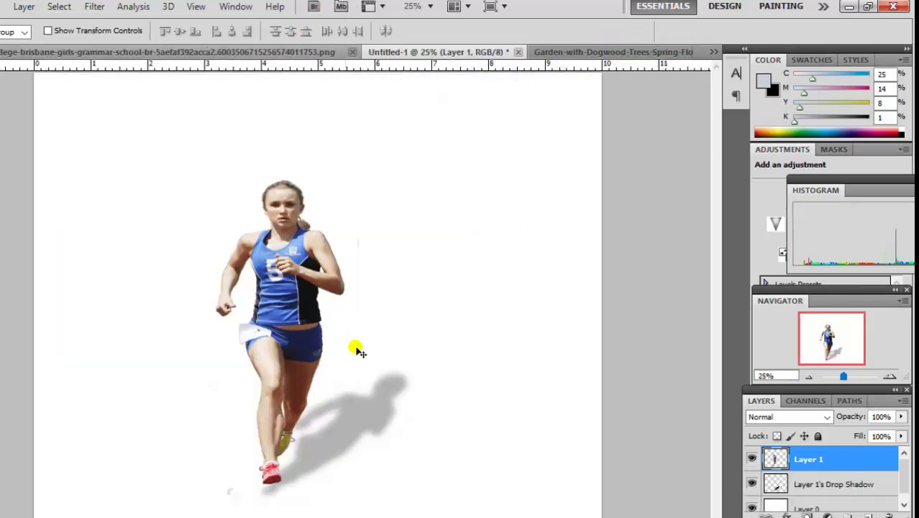
mouse_move(363, 423)
left_mouse_down()
mouse_move(418, 385)
mouse_move(314, 422)
mouse_move(650, 59)
mouse_move(313, 405)
mouse_move(390, 359)
mouse_move(404, 362)
left_mouse_up()
left_click(837, 484)
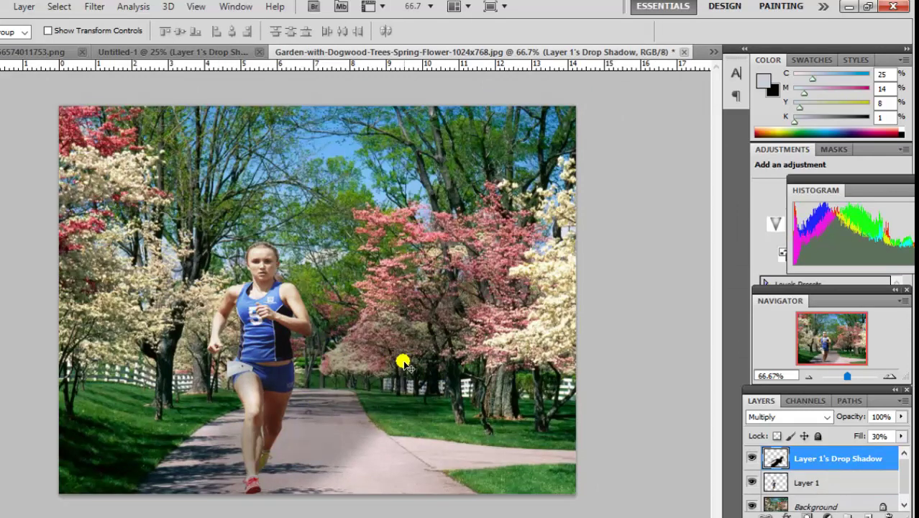
key("ctrl+t")
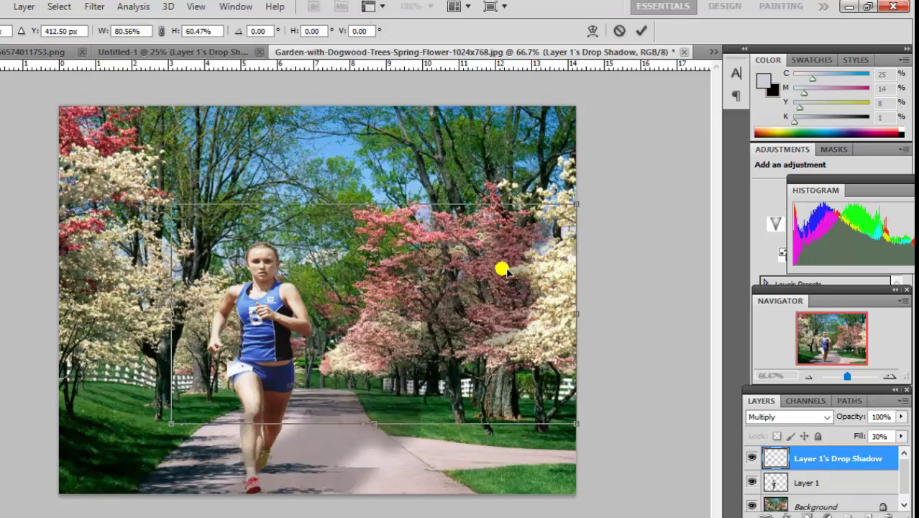
left_click_drag(503, 267, 566, 189)
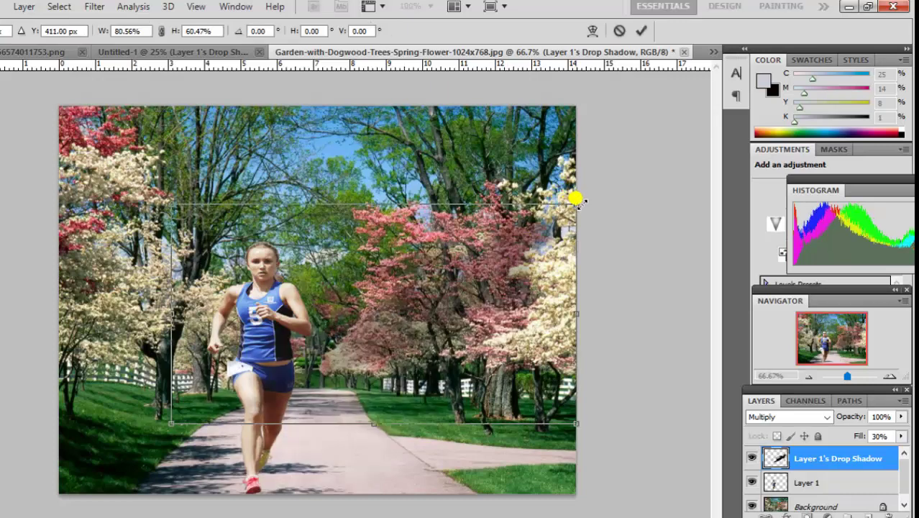
mouse_move(580, 206)
left_mouse_down()
mouse_move(455, 366)
mouse_move(461, 340)
left_mouse_up()
mouse_move(365, 381)
left_mouse_down()
mouse_move(382, 458)
mouse_move(363, 455)
left_mouse_up()
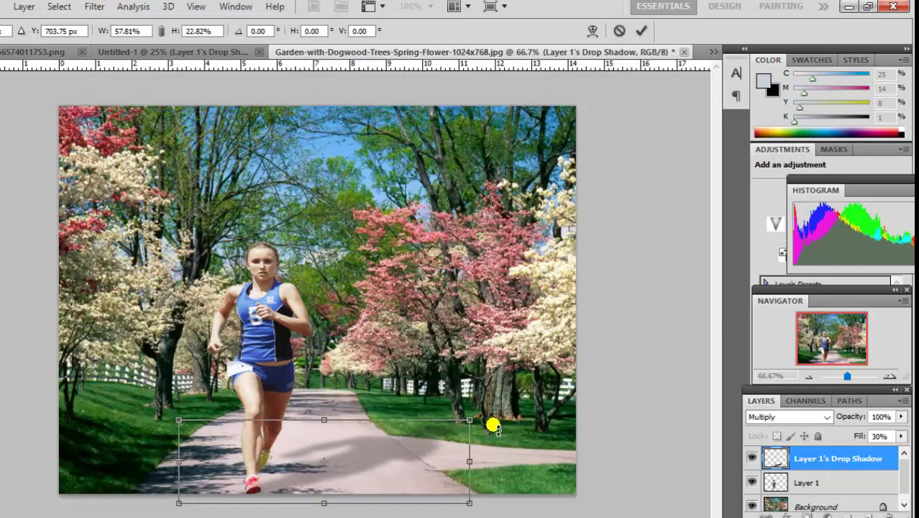
Narrow, rotate and slant the shadow so it lies flat across the path, then commit the transform
left_click_drag(469, 420, 433, 386)
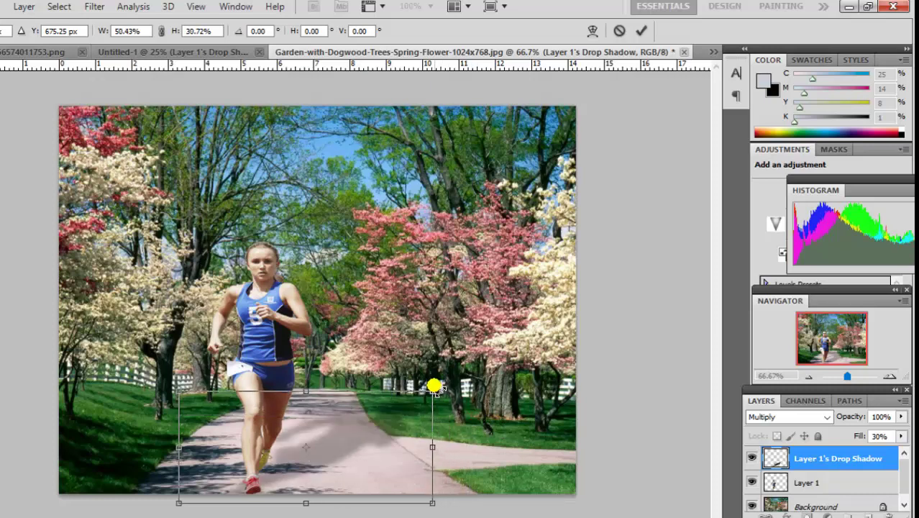
left_click_drag(359, 431, 379, 423)
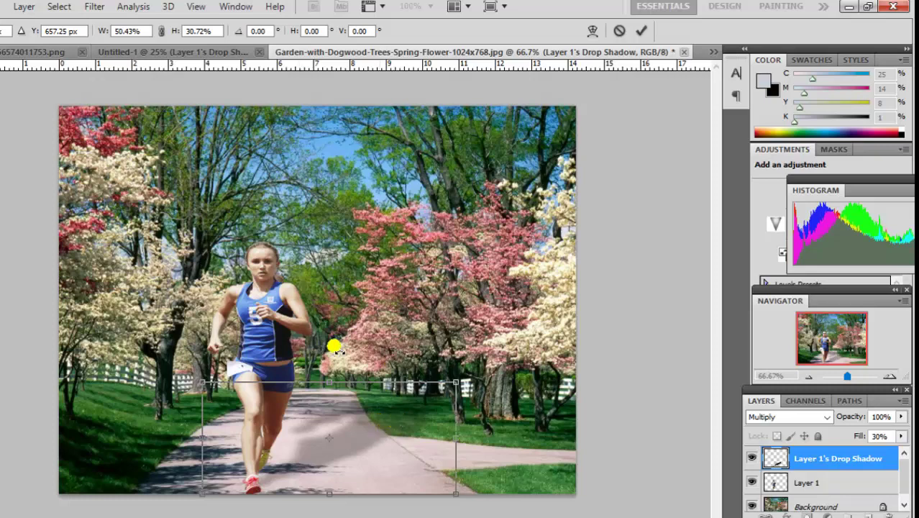
left_click_drag(443, 364, 424, 335)
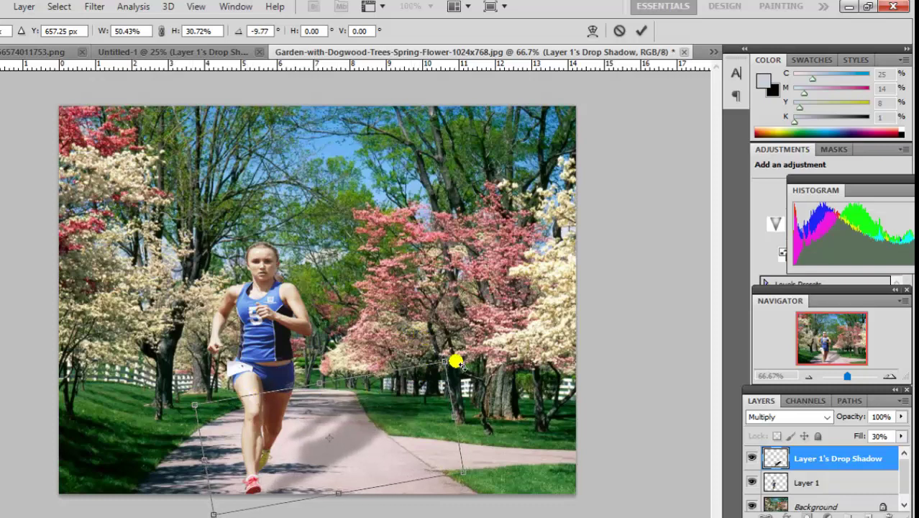
mouse_move(445, 363)
left_mouse_down()
mouse_move(382, 365)
mouse_move(362, 407)
mouse_move(368, 423)
left_mouse_up()
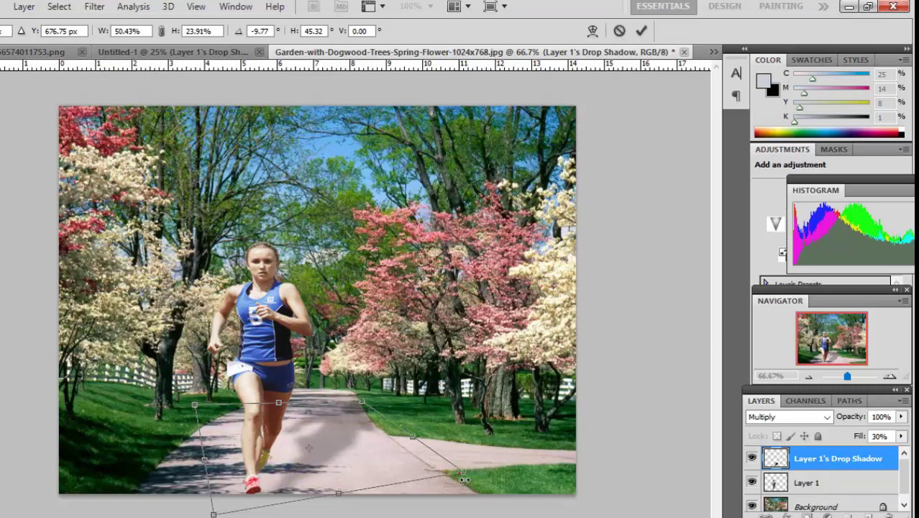
left_click_drag(464, 479, 436, 476)
left_click(328, 440)
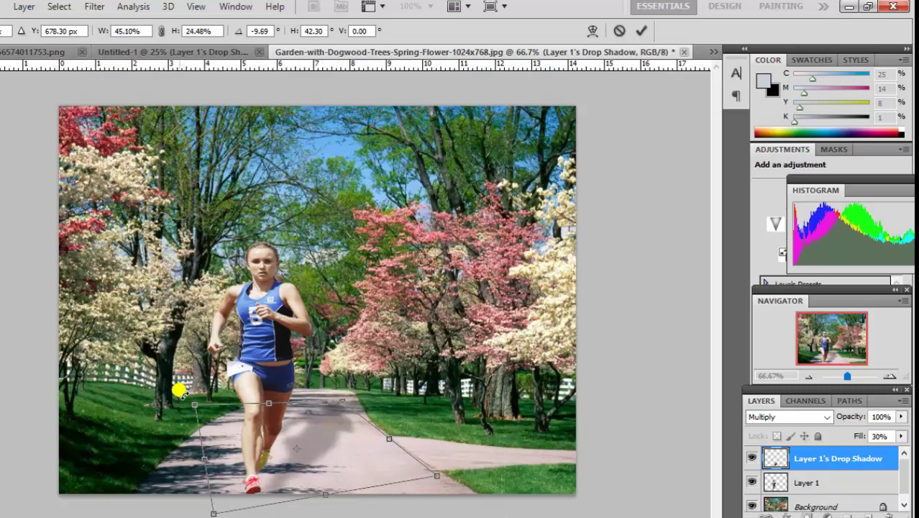
left_click_drag(184, 392, 197, 379)
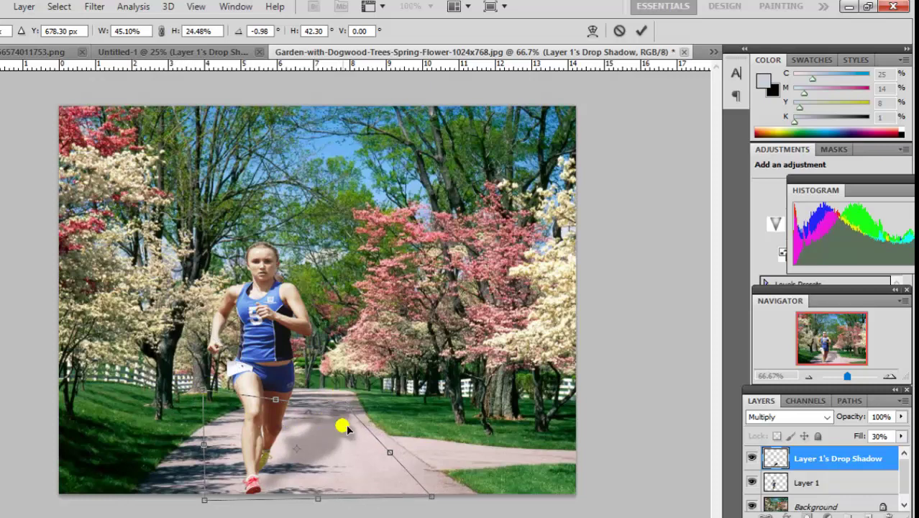
key("Return")
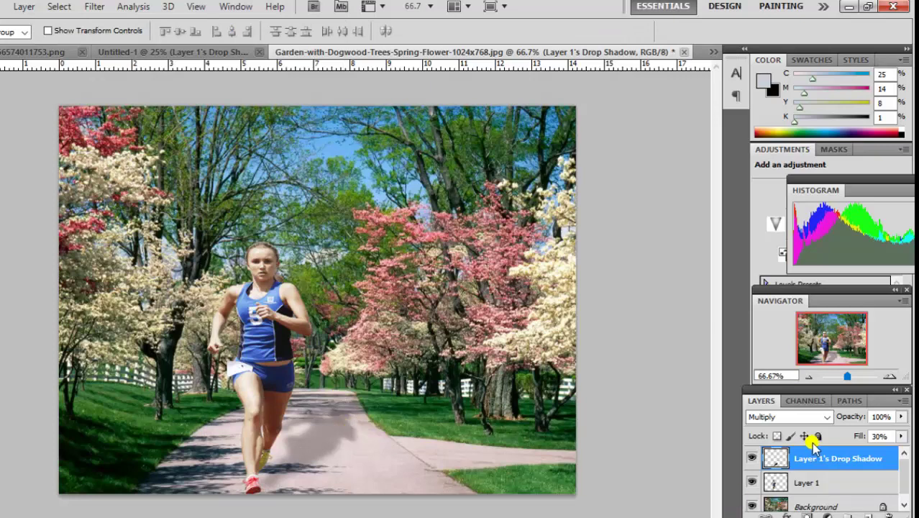
Try a Drop Shadow effect on the shadow layer at about 51% opacity and 16 px distance, then undo
right_click(815, 467)
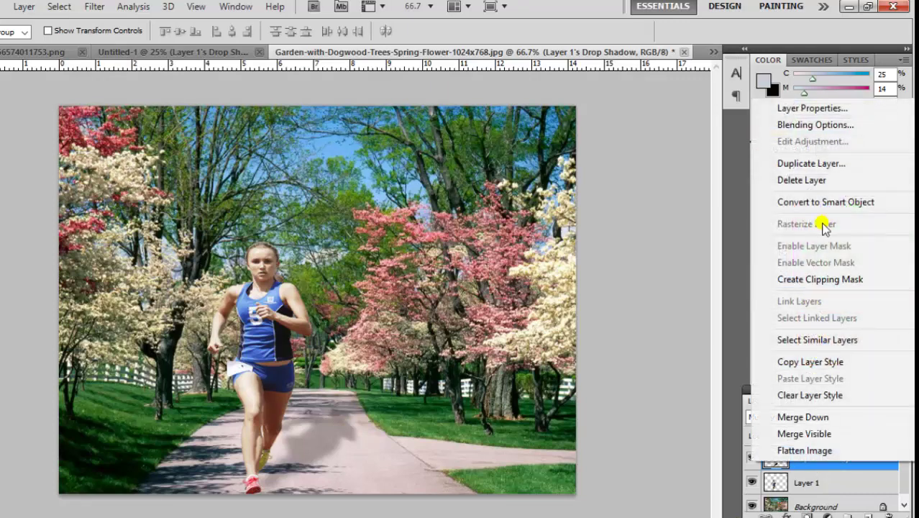
left_click(814, 126)
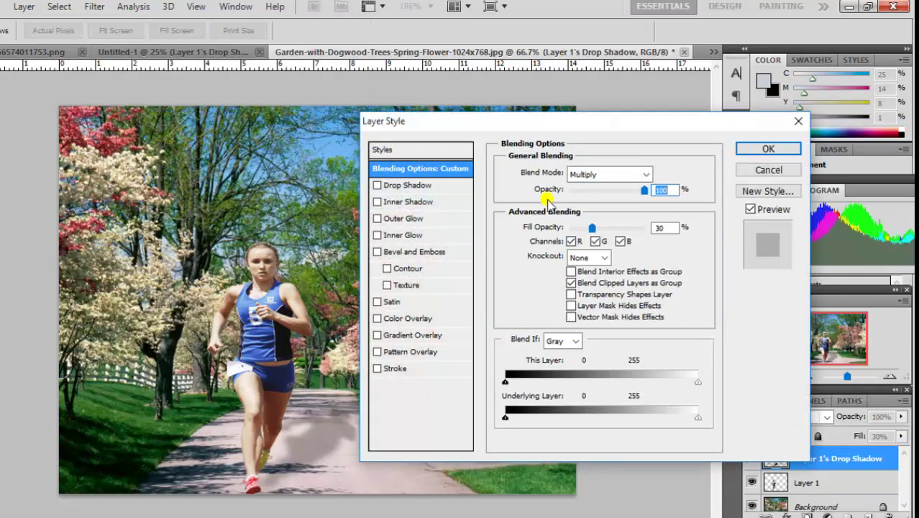
left_click(394, 186)
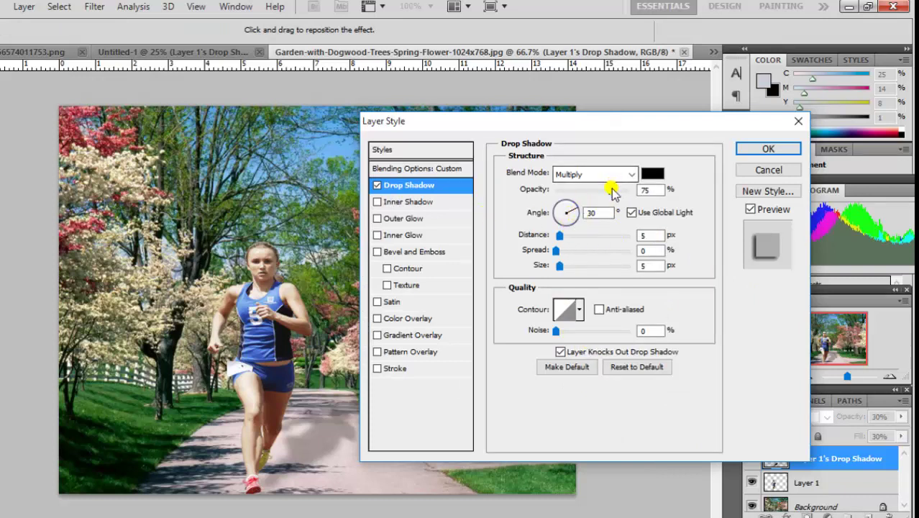
mouse_move(612, 190)
left_mouse_down()
mouse_move(595, 191)
mouse_move(618, 194)
left_mouse_up()
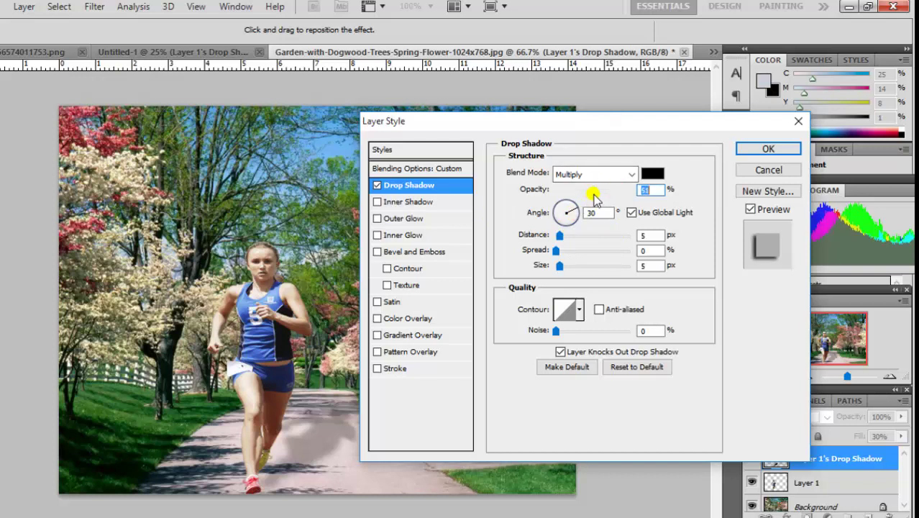
left_click_drag(569, 237, 586, 244)
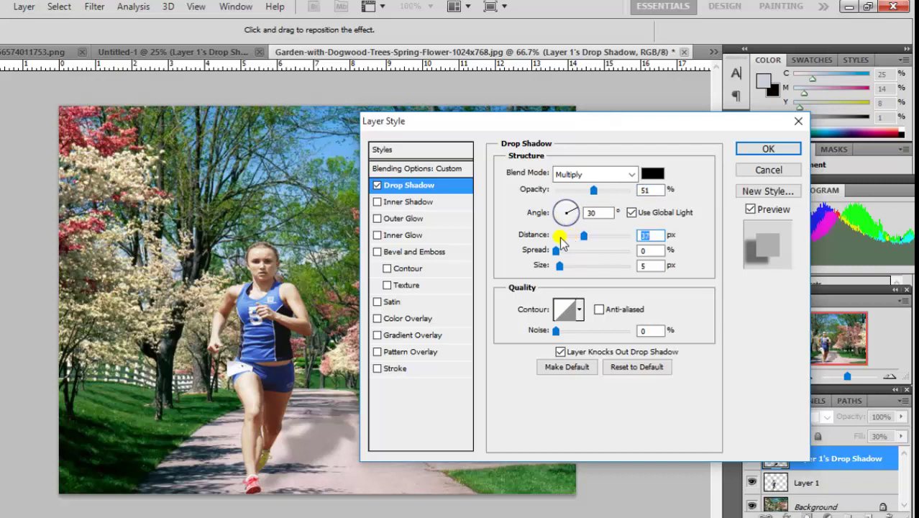
left_click_drag(584, 235, 568, 237)
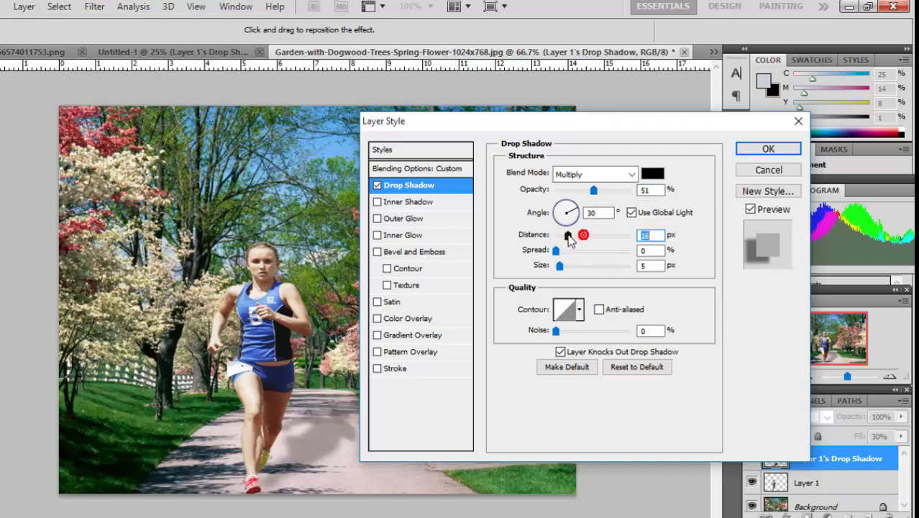
left_click(768, 148)
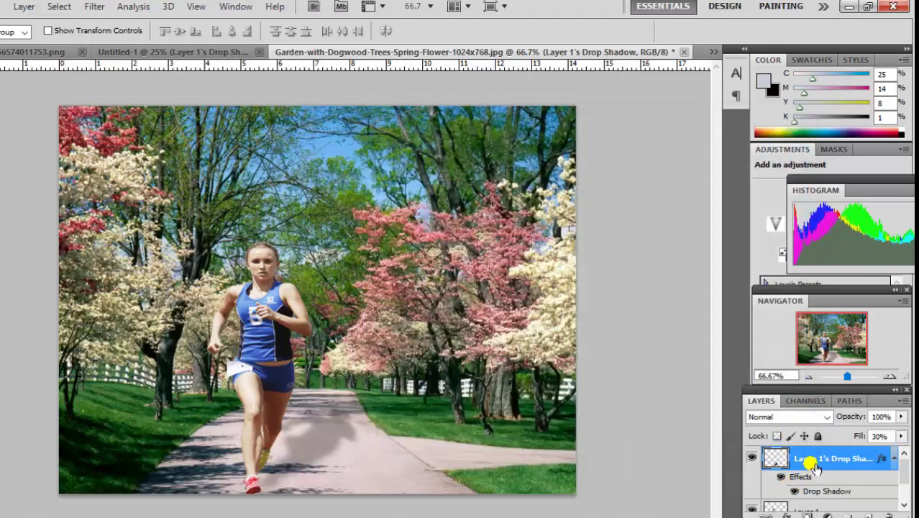
key("ctrl+z")
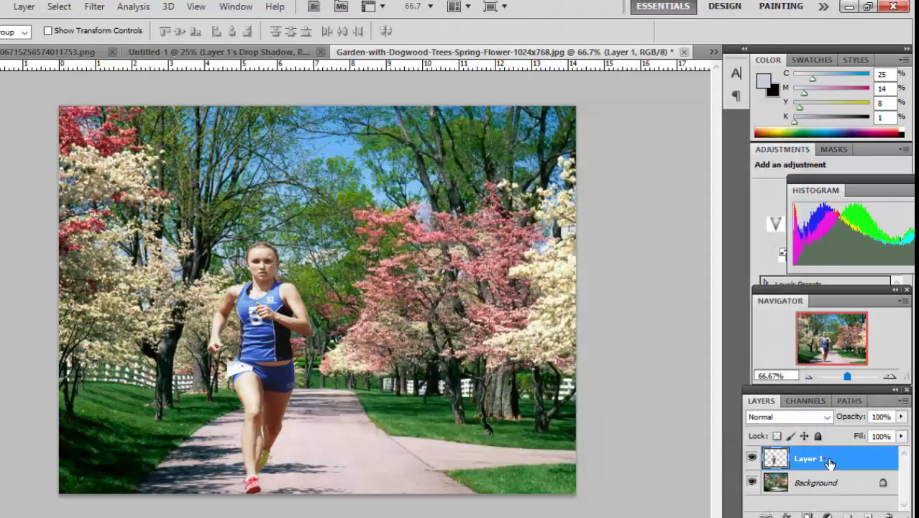
Enable Drop Shadow on Layer 1 with 16 px distance, 50% opacity and 24 px size
right_click(826, 463)
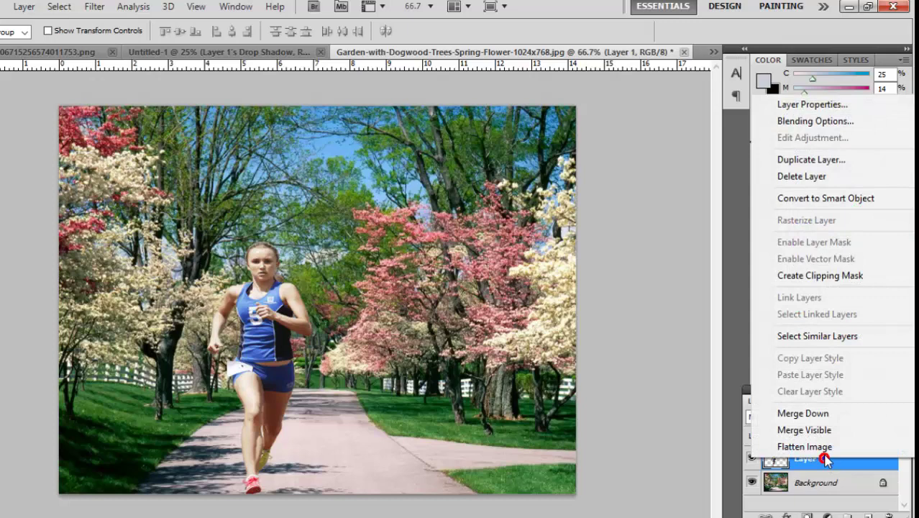
left_click(833, 124)
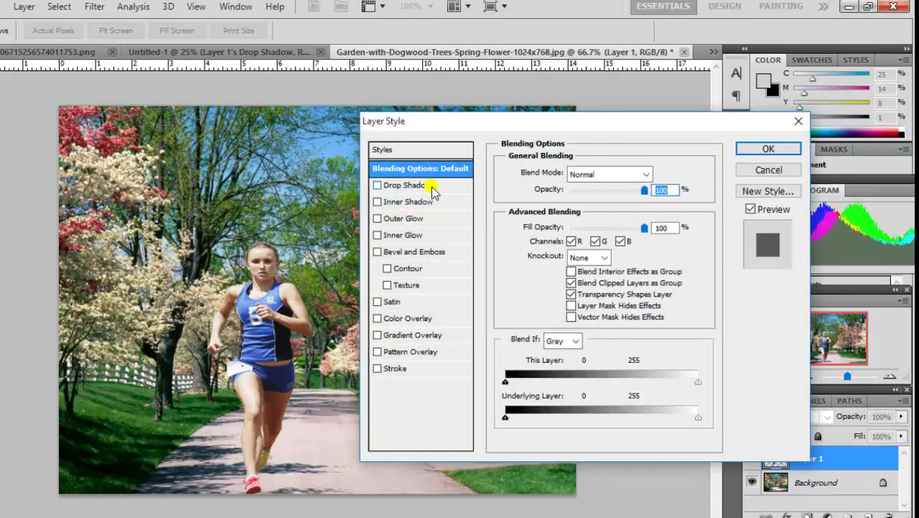
left_click(431, 186)
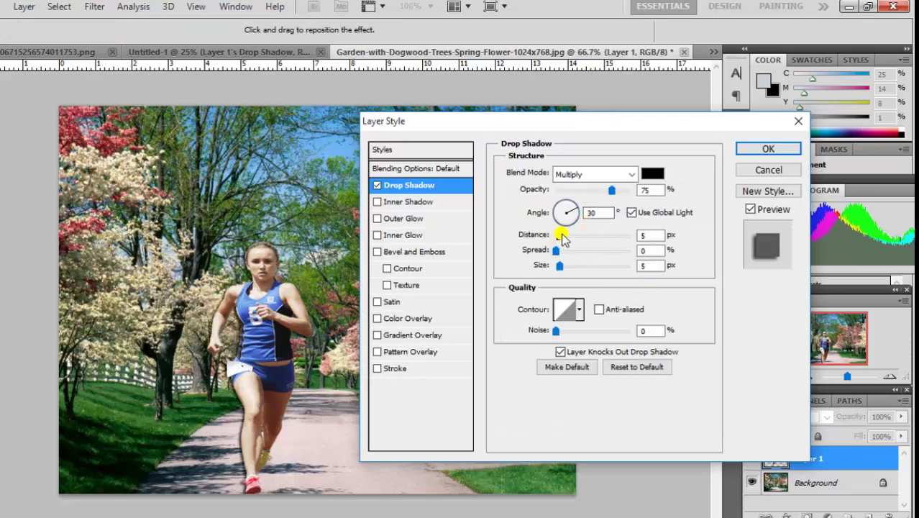
left_click_drag(559, 235, 568, 236)
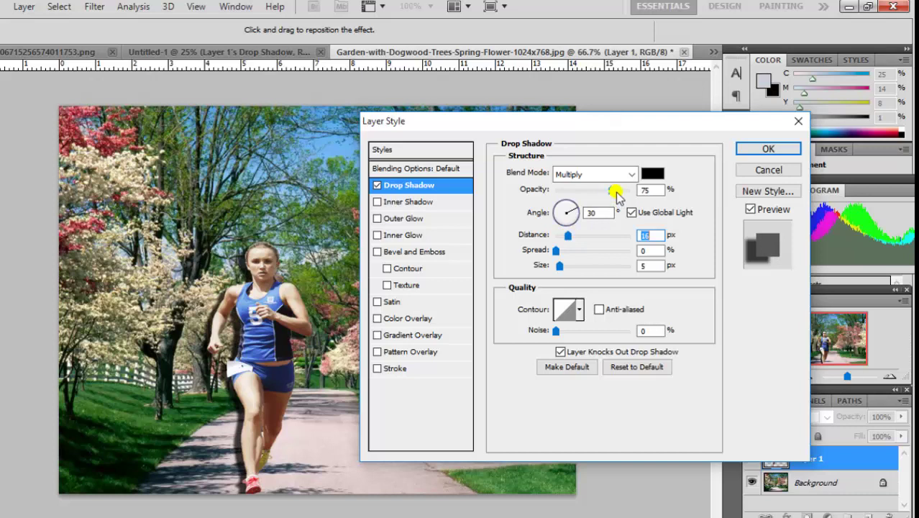
left_click_drag(616, 193, 592, 192)
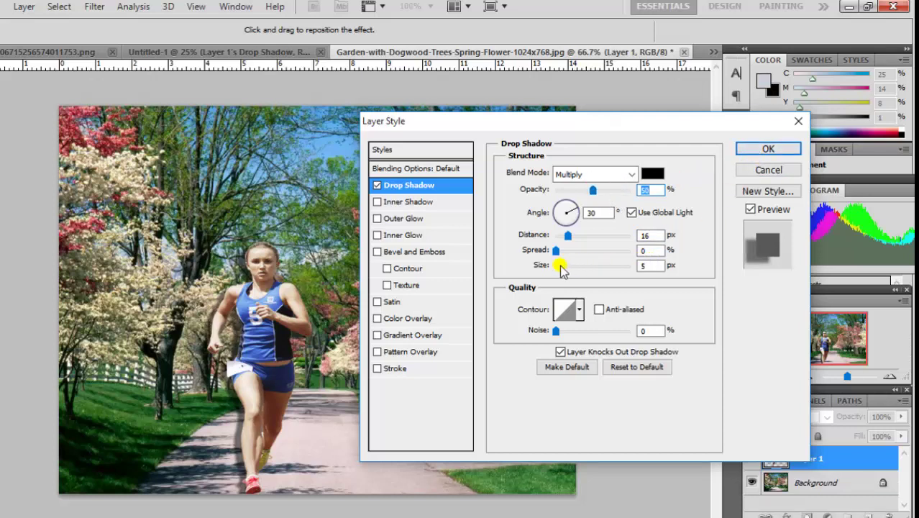
left_click_drag(561, 268, 573, 268)
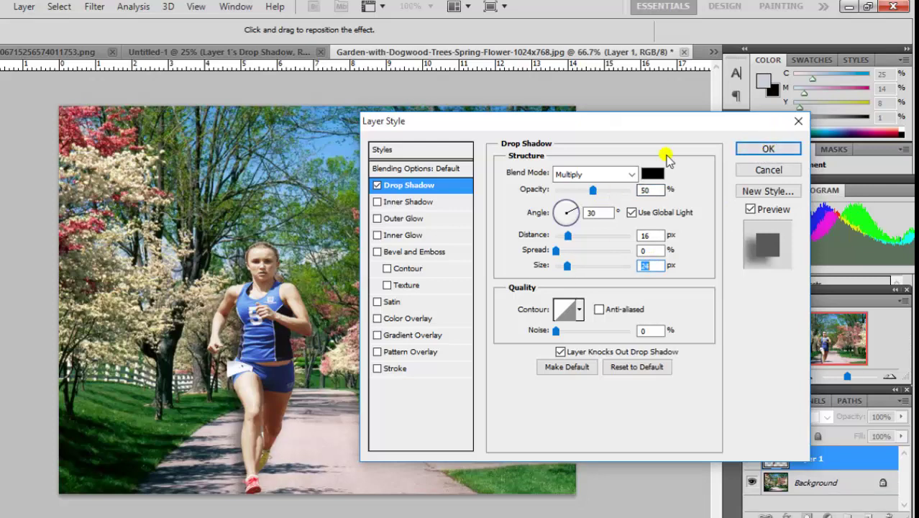
Apply the runner's Drop Shadow style and nudge her slightly up and right
left_click(750, 148)
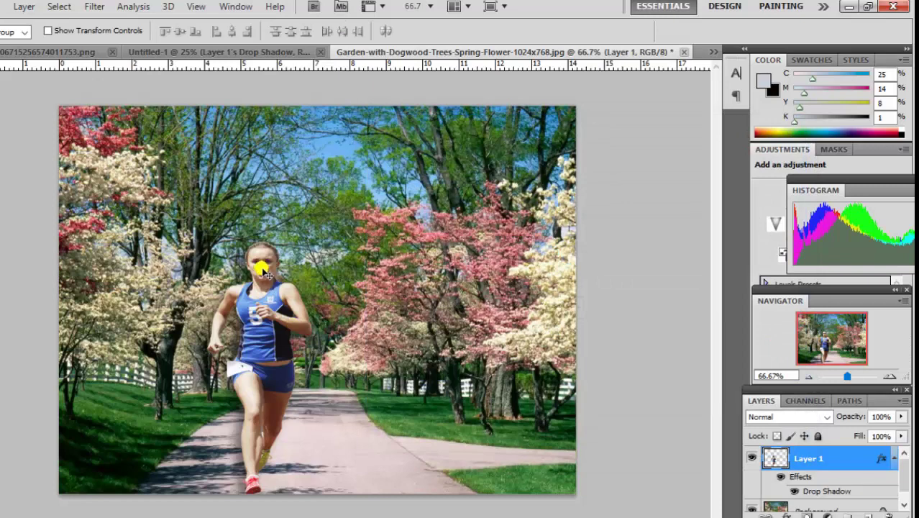
left_click_drag(254, 282, 266, 273)
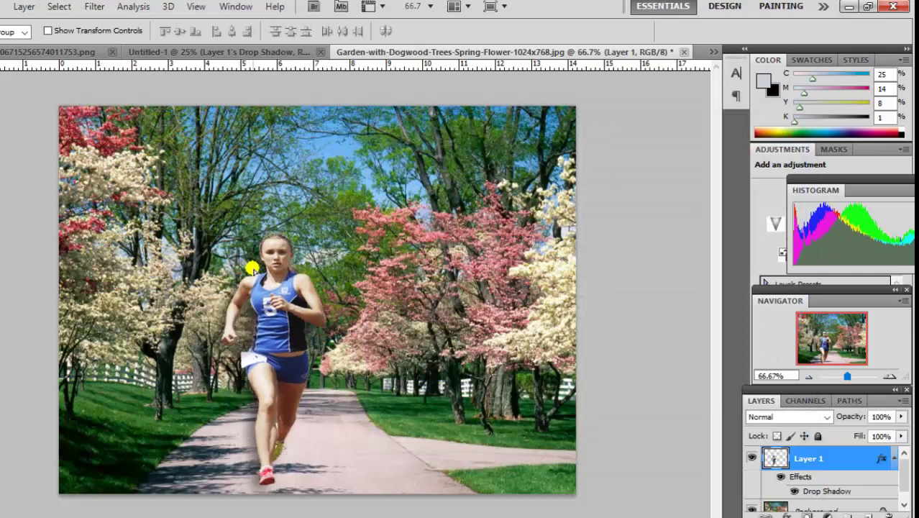
right_click(815, 499)
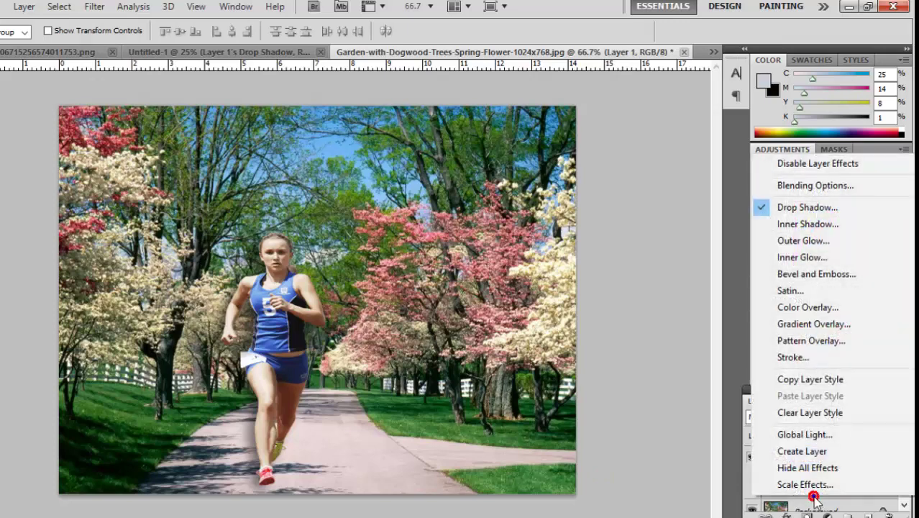
left_click(743, 485)
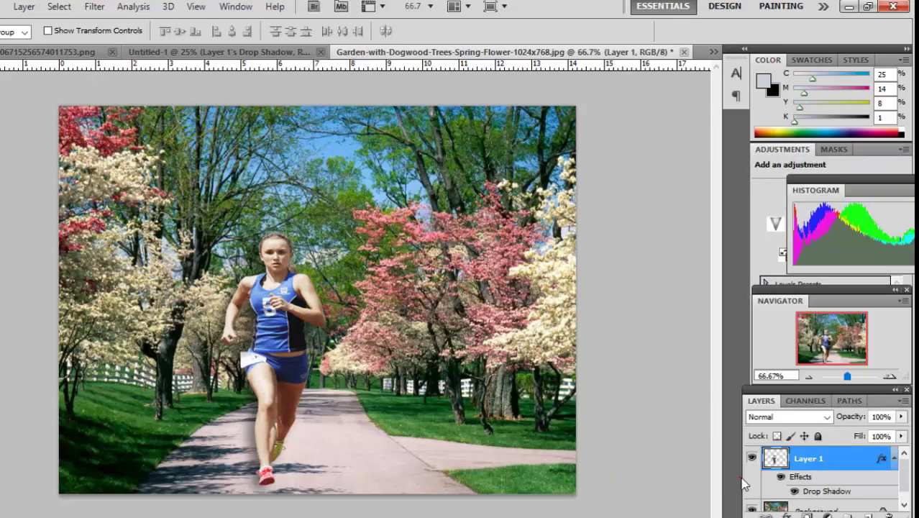
Split the Drop Shadow into its own Layer 1's Drop Shadow layer and move it right onto the path
right_click(837, 499)
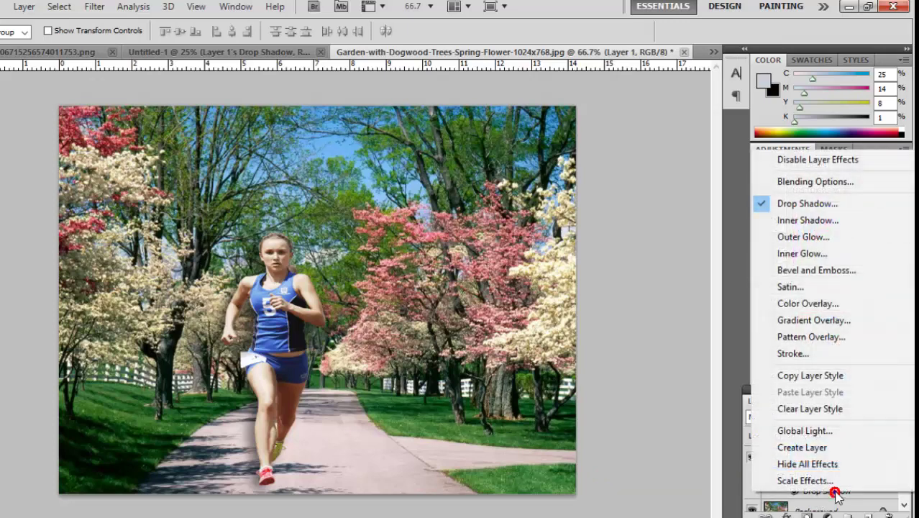
left_click(827, 447)
key("Return")
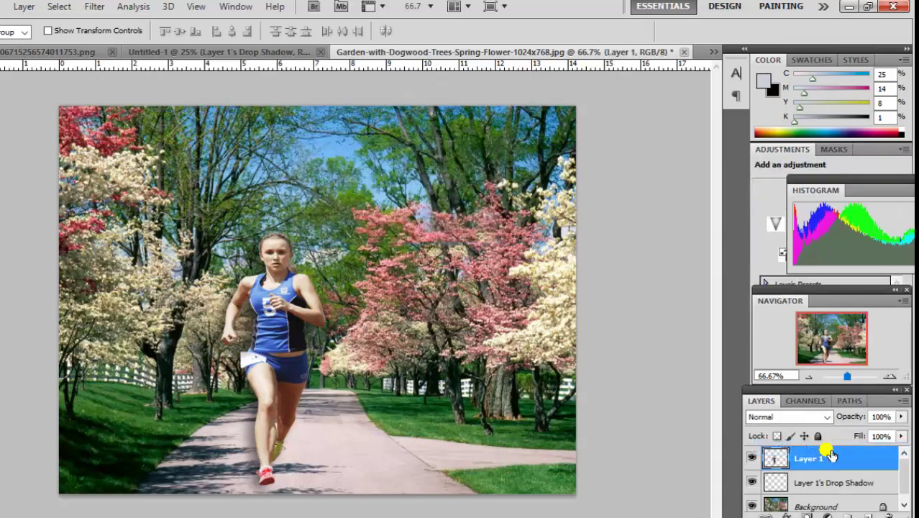
left_click(836, 486)
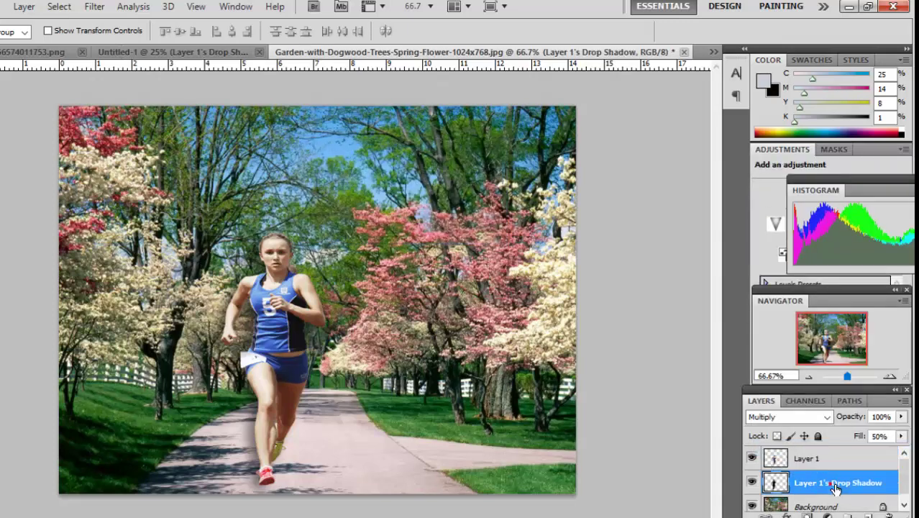
mouse_move(260, 276)
left_mouse_down()
mouse_move(350, 310)
mouse_move(350, 280)
left_mouse_up()
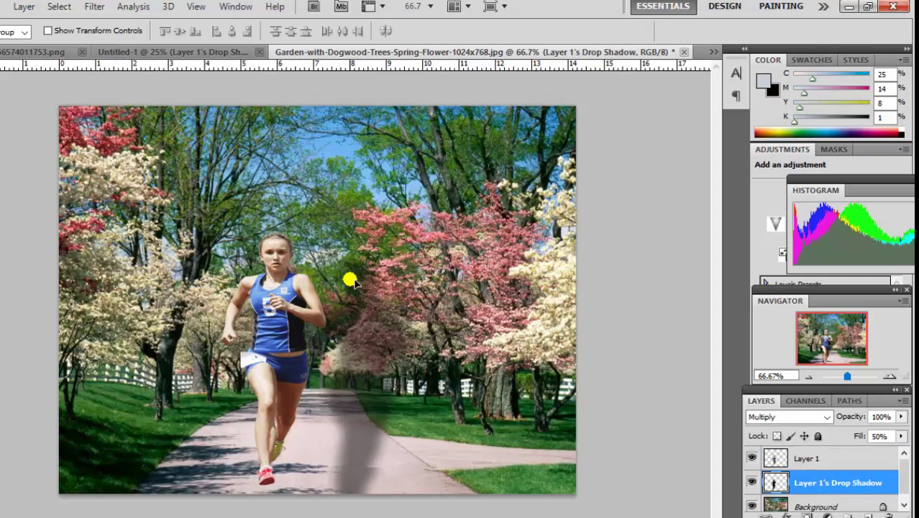
Rotate the shadow about 32° around its base and skew it into a slanted patch across the path
key("ctrl+t")
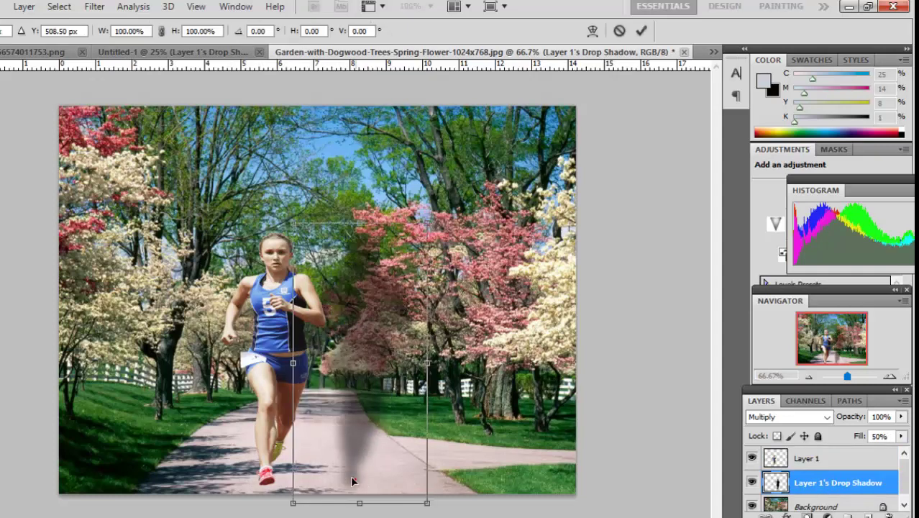
mouse_move(350, 475)
left_mouse_down()
mouse_move(288, 464)
mouse_move(279, 471)
mouse_move(319, 443)
left_mouse_up()
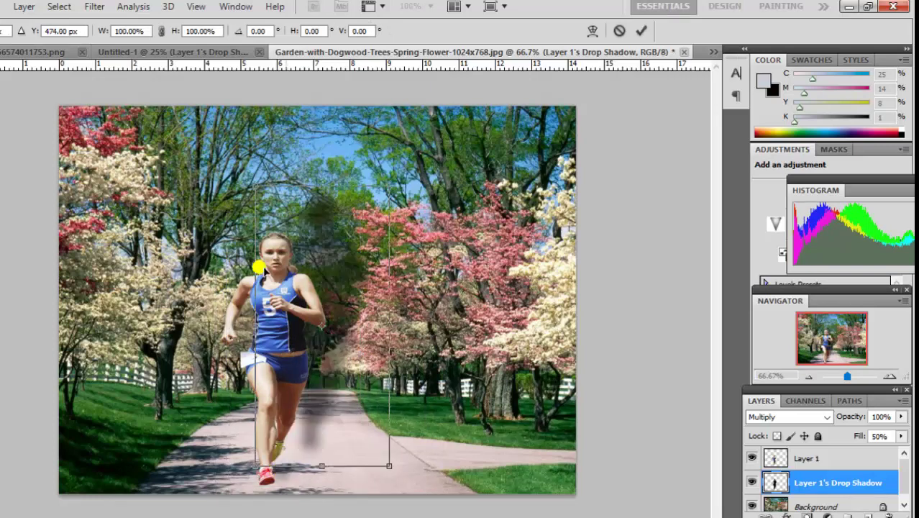
left_click_drag(322, 326, 300, 367)
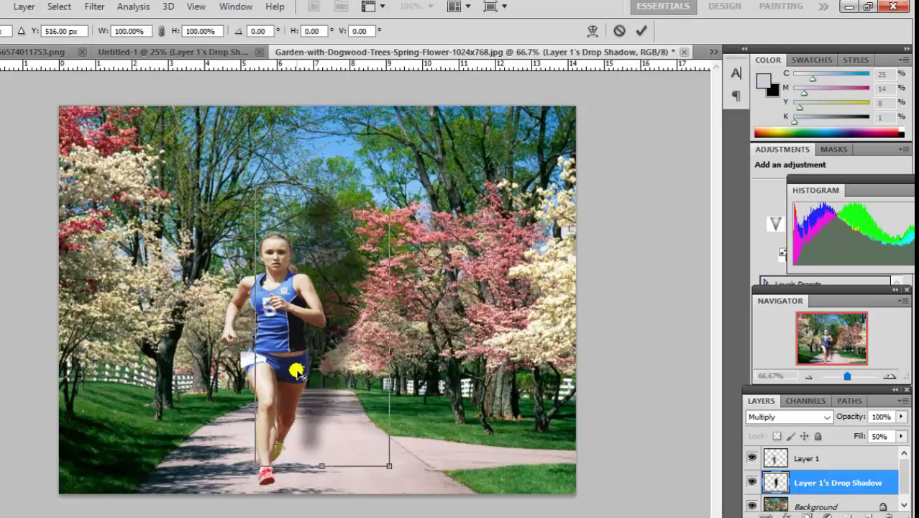
left_click_drag(243, 171, 284, 160)
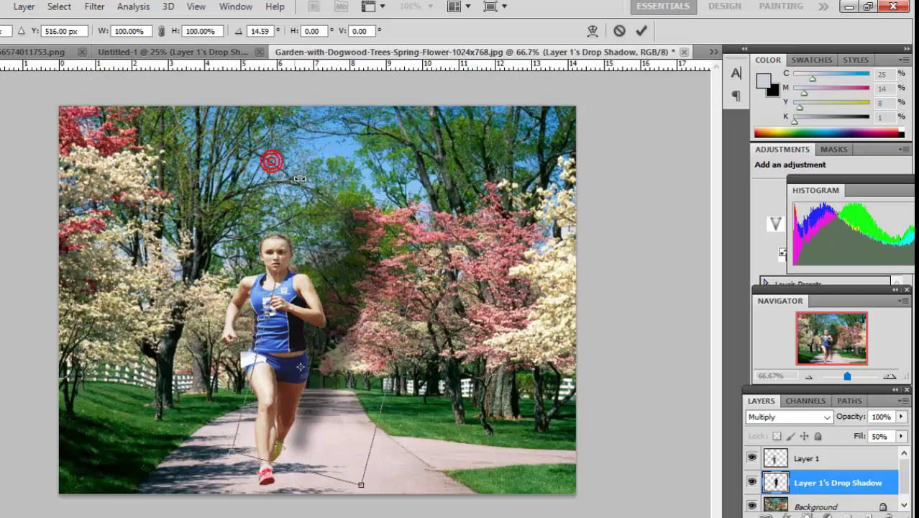
left_click_drag(358, 287, 338, 312)
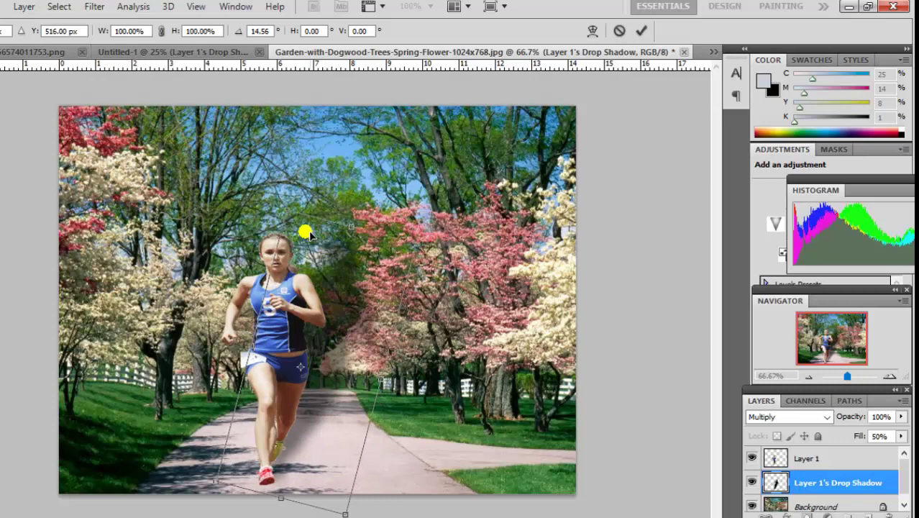
left_click_drag(291, 224, 282, 210)
left_click_drag(282, 206, 335, 331)
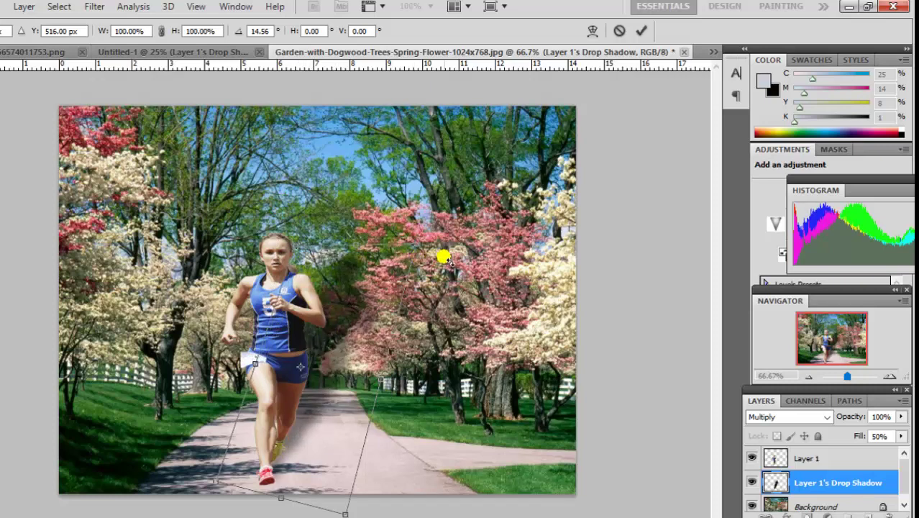
left_click_drag(421, 241, 423, 397)
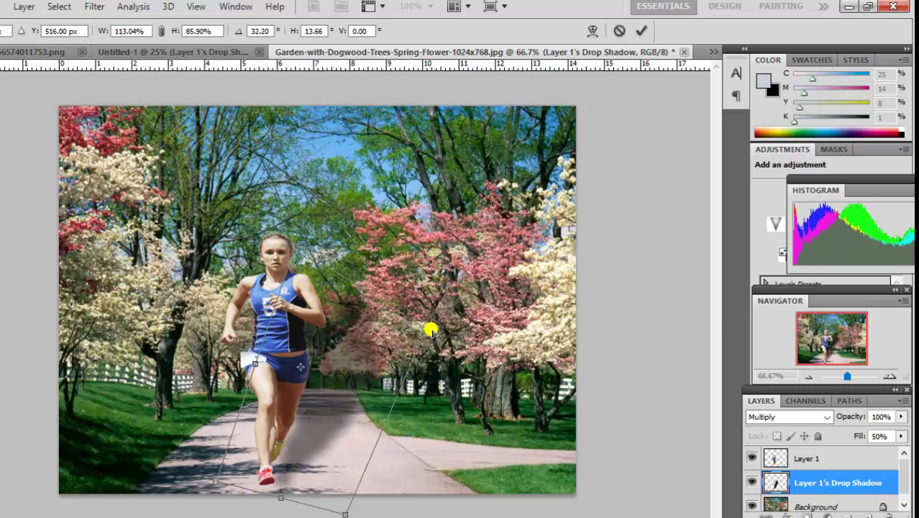
Pull the shadow's top and right side down and narrow it into a shorter shape
left_click(406, 401)
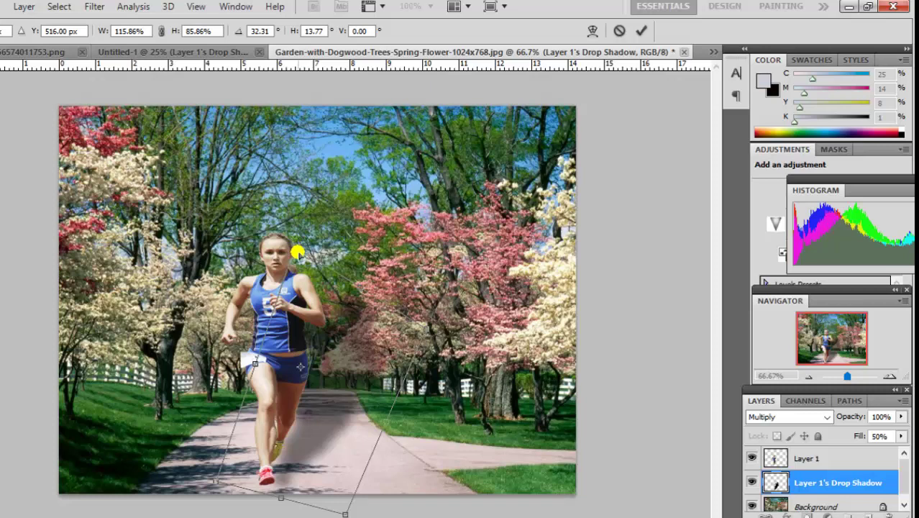
left_click_drag(297, 251, 319, 330)
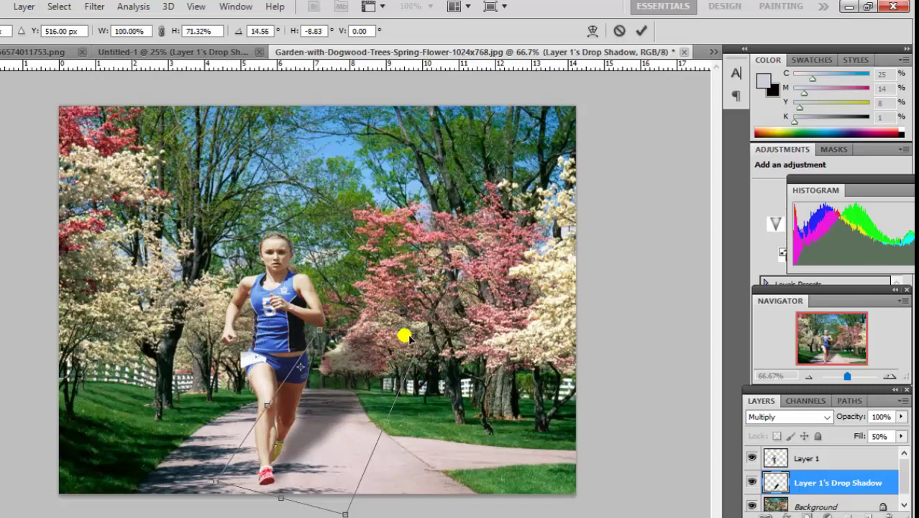
left_click_drag(425, 338, 406, 427)
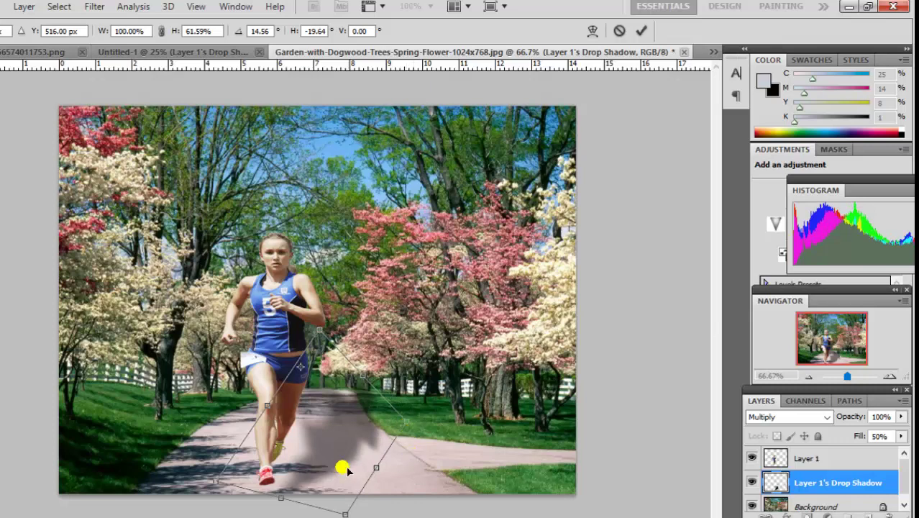
left_click(317, 454)
left_click_drag(345, 513, 315, 508)
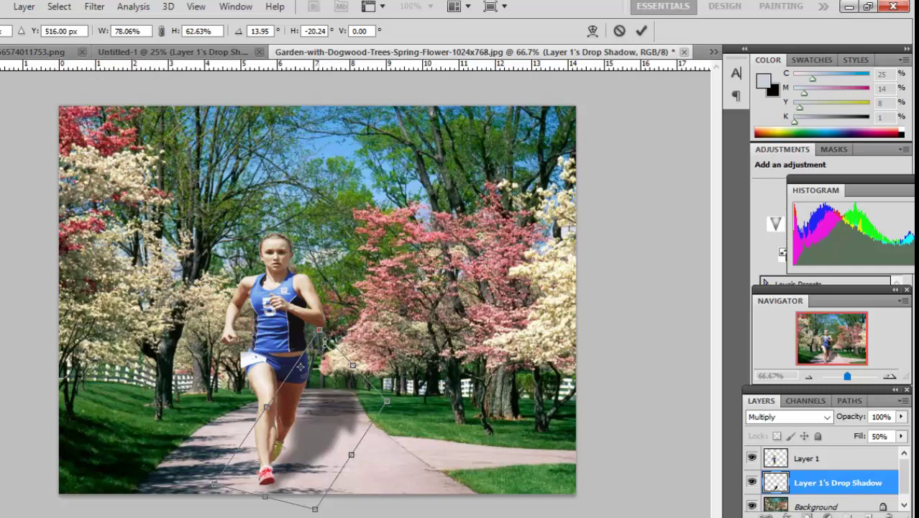
left_click_drag(322, 338, 314, 349)
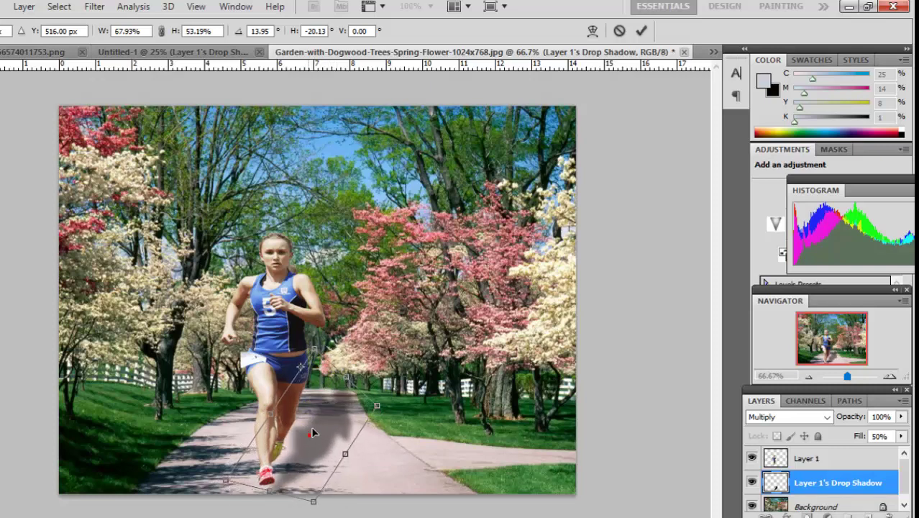
left_click_drag(313, 432, 306, 423)
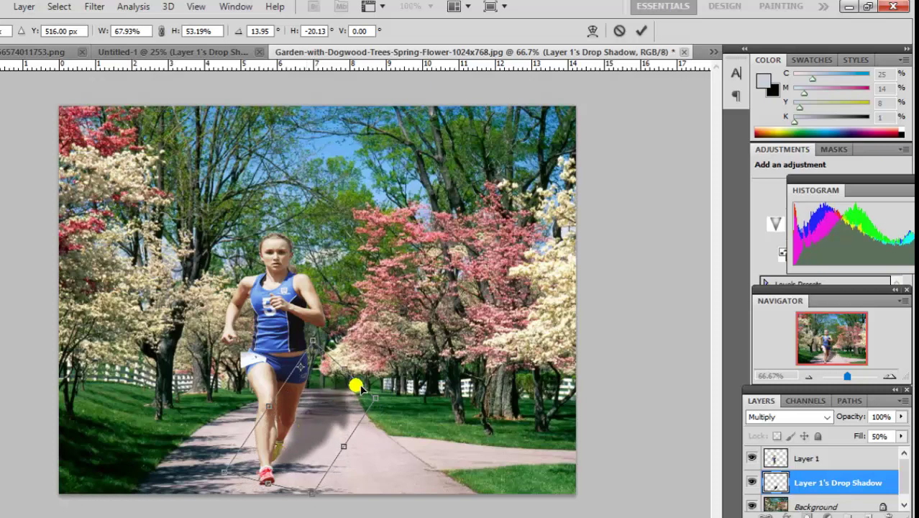
Adjust the shadow's corners and position to about 12.7° rotation and -27.7° skew behind the runner
mouse_move(382, 404)
left_mouse_down()
mouse_move(390, 434)
mouse_move(400, 412)
left_mouse_up()
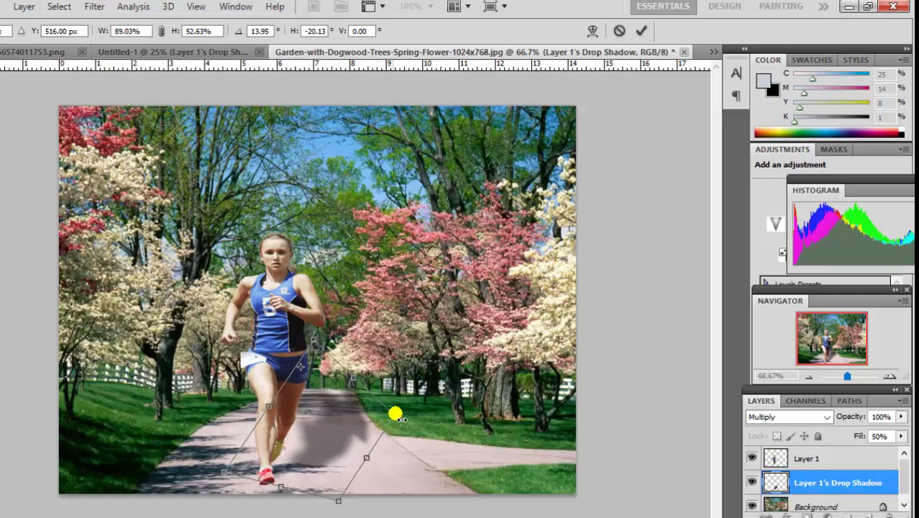
left_click_drag(344, 425, 323, 424)
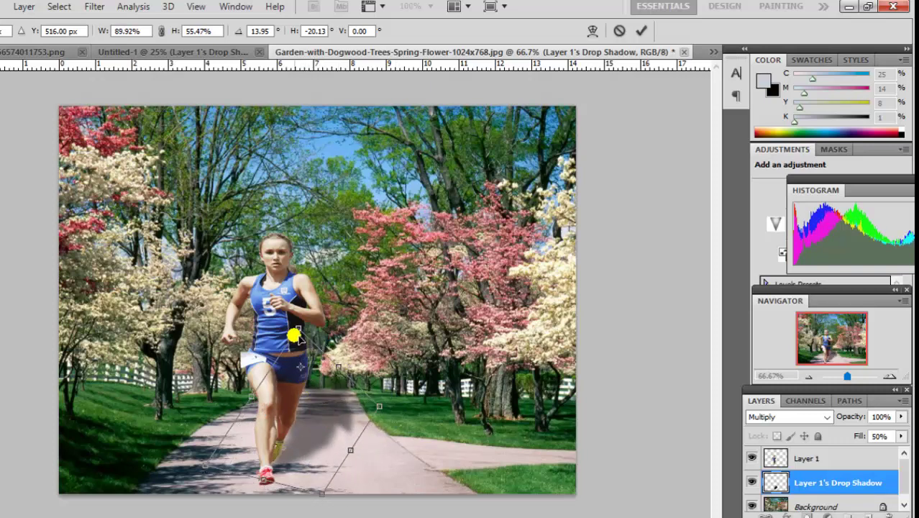
left_click_drag(294, 329, 328, 335)
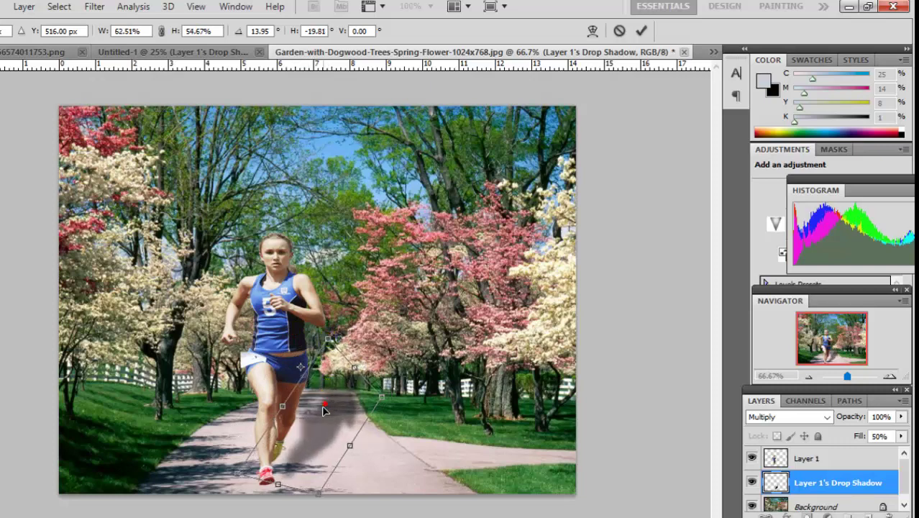
left_click_drag(328, 404, 312, 413)
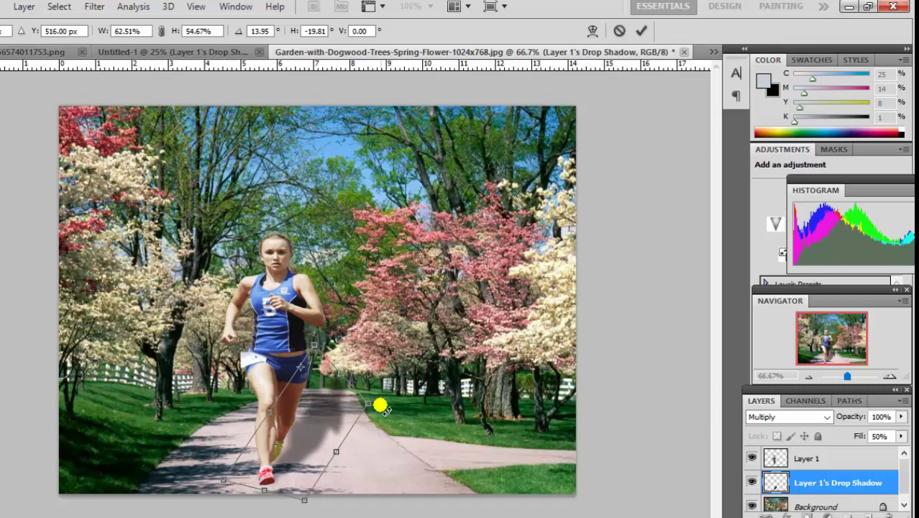
left_click_drag(368, 405, 374, 411)
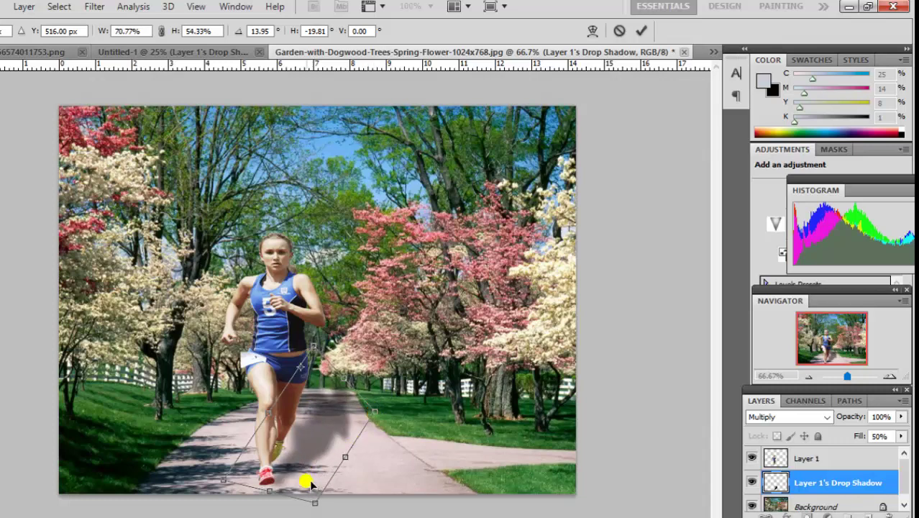
left_click_drag(317, 507, 307, 498)
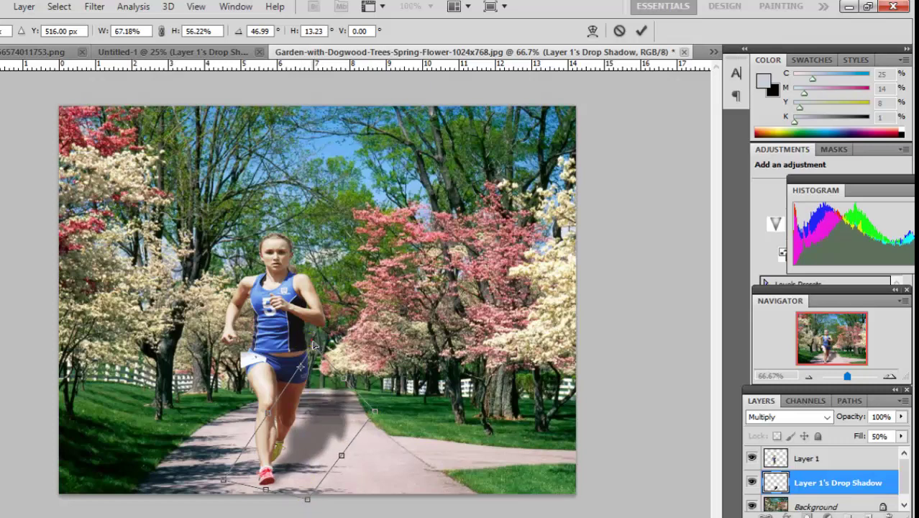
left_click_drag(314, 346, 313, 369)
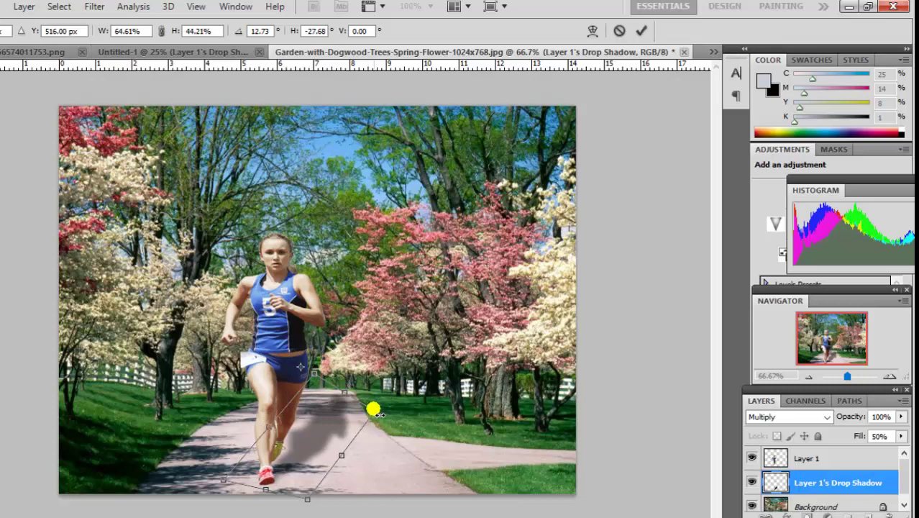
Commit the Free Transform so the reshaped shadow stays on the path behind the runner
key("Return")
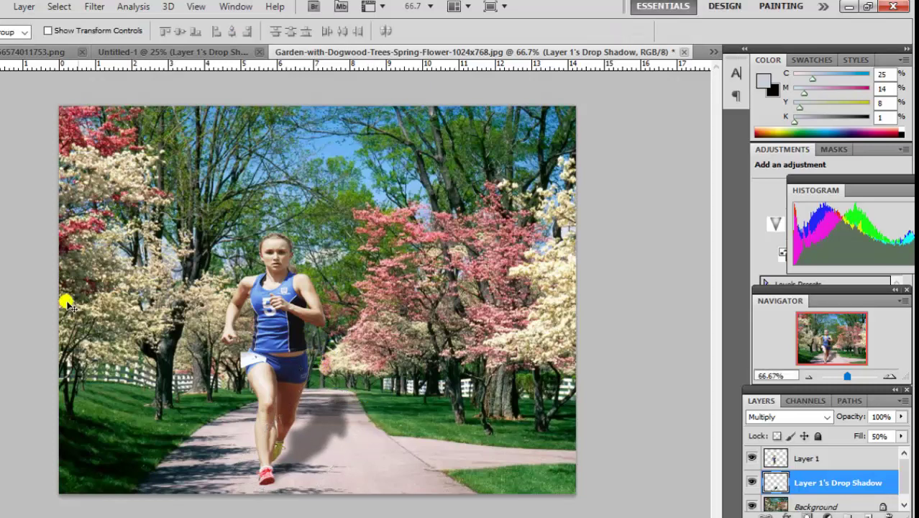